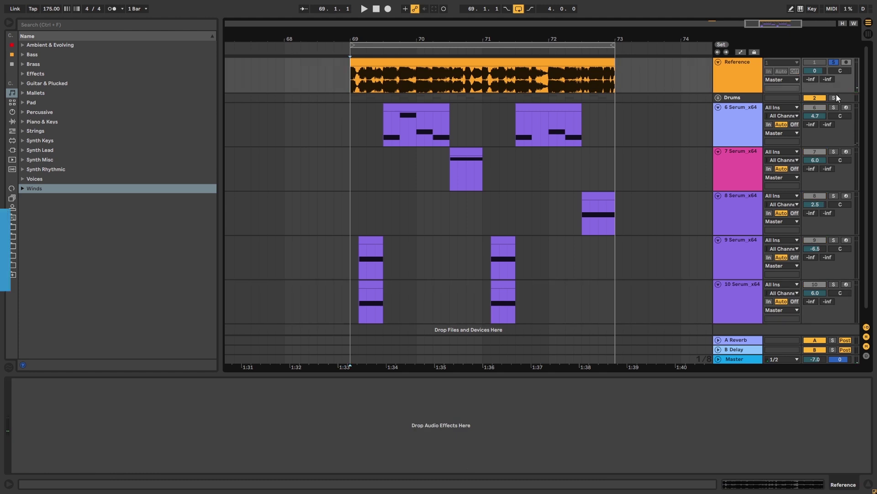
# - Play the soloed Reference track, turn off its solo, and play the recreated bass tracks with the drums for comparison
pyautogui.press('space')
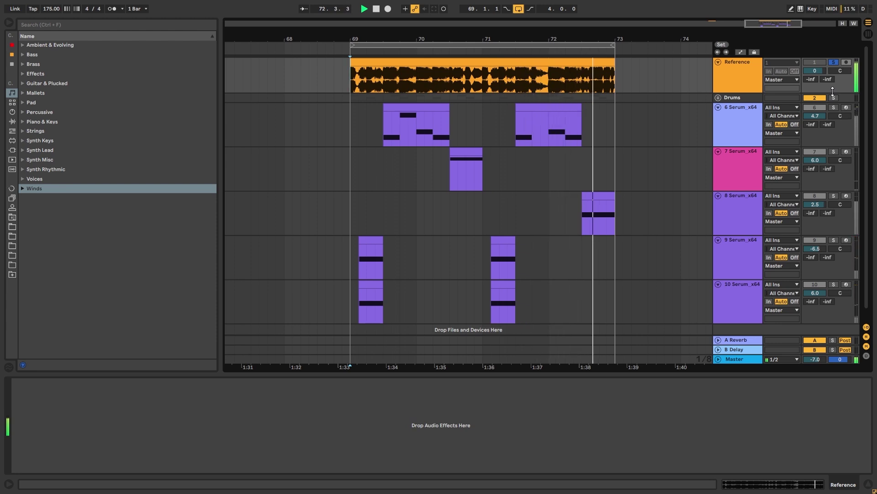
pyautogui.press('space')
pyautogui.click(833, 62)
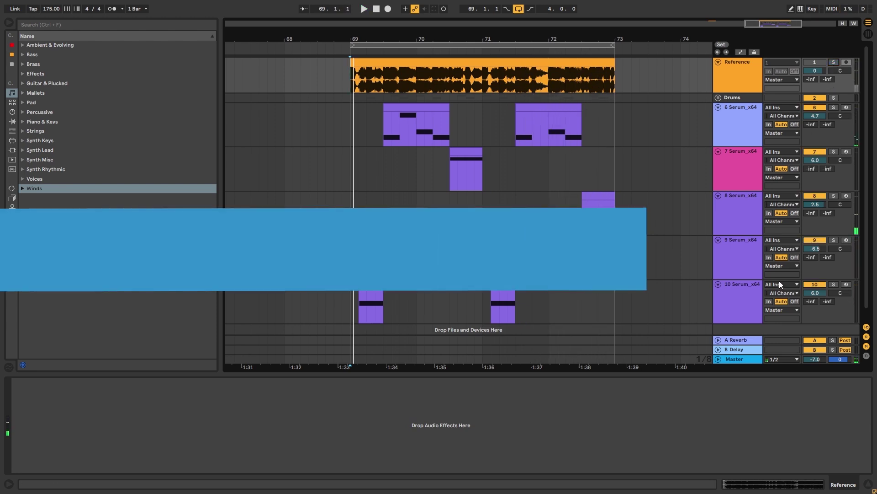
pyautogui.press('space')
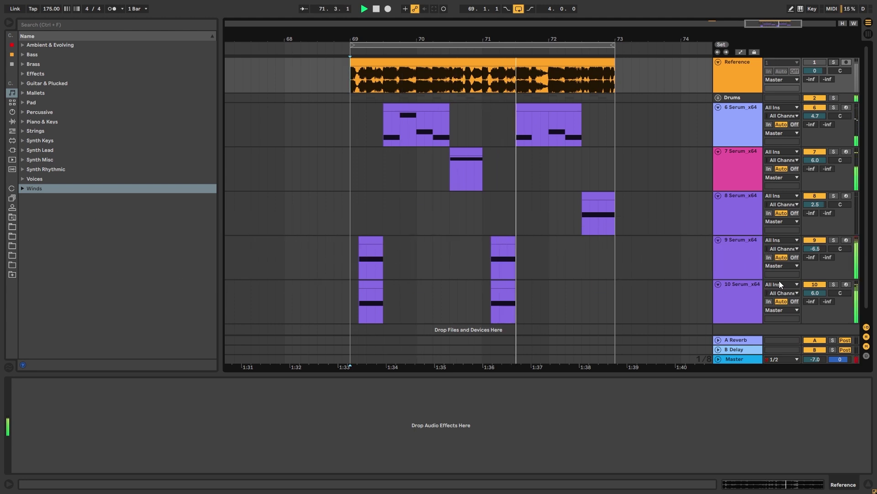
pyautogui.press('space')
# - Audition the grouped bass layers, then solo and select the lower Serum track of the group
pyautogui.click(734, 124)
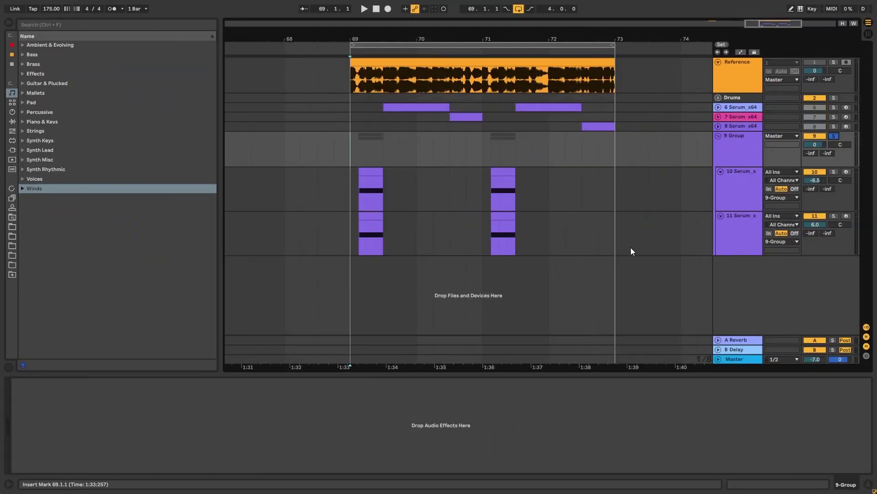
pyautogui.press('space')
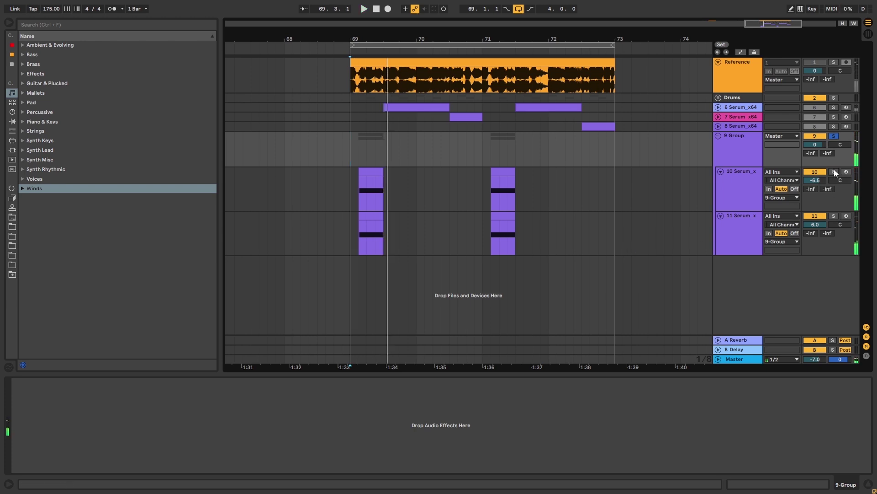
pyautogui.click(378, 192)
pyautogui.click(835, 216)
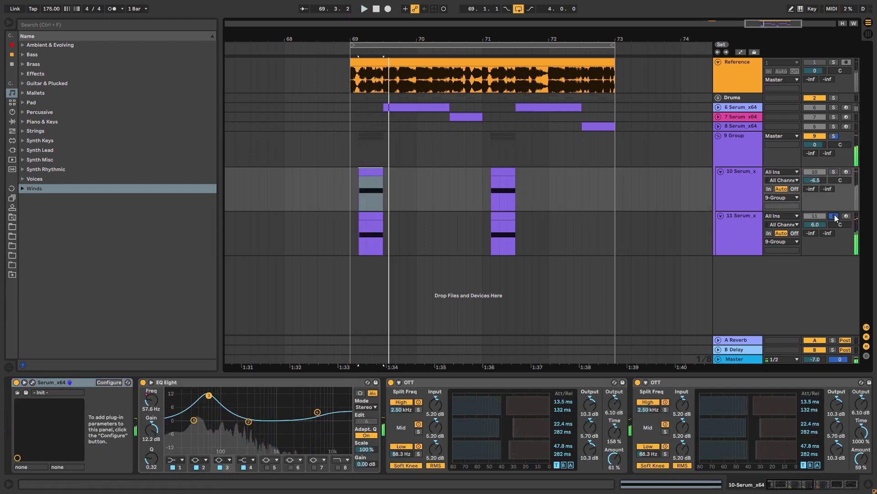
pyautogui.click(739, 252)
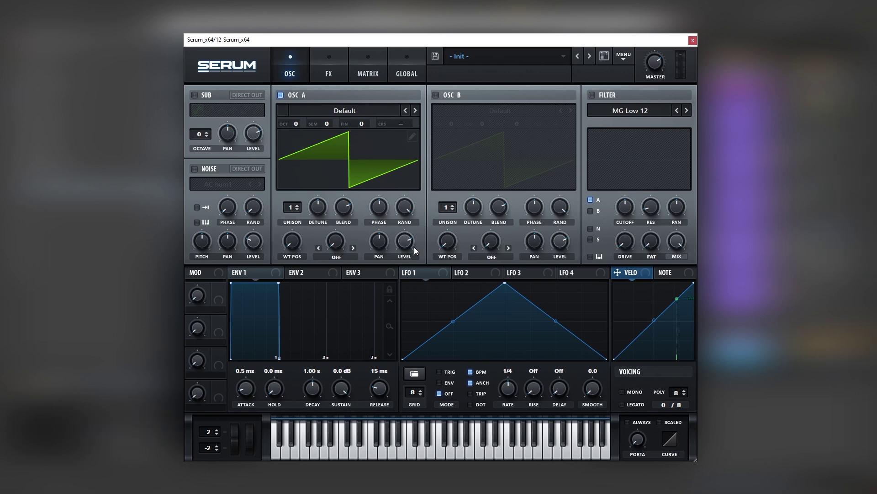
# - Load the Basic Shapes wavetable from the Analog category into oscillator A
pyautogui.click(344, 109)
pyautogui.moveTo(338, 142)
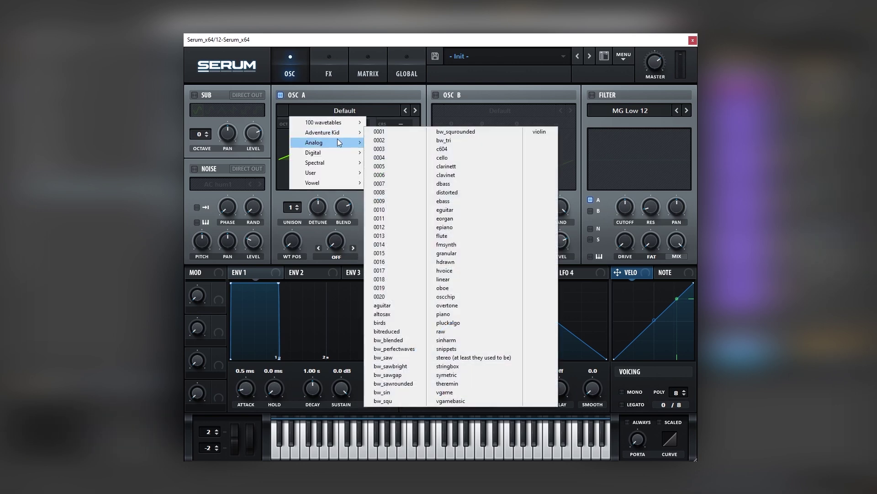
pyautogui.click(403, 185)
# - Enable oscillator B, load the Spectral wavetable Monster 2 [SL], and raise its wavetable position
pyautogui.click(435, 94)
pyautogui.click(484, 110)
pyautogui.moveTo(480, 163)
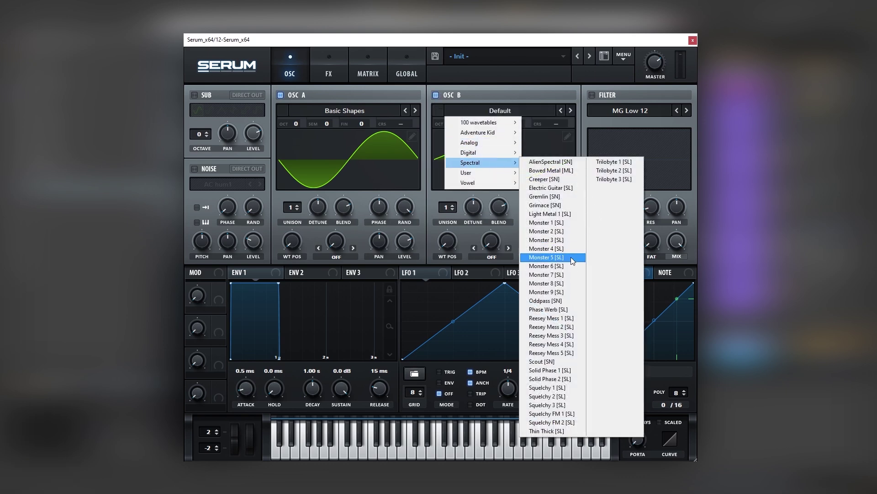
pyautogui.click(567, 232)
pyautogui.moveTo(457, 249); pyautogui.dragTo(465, 184)
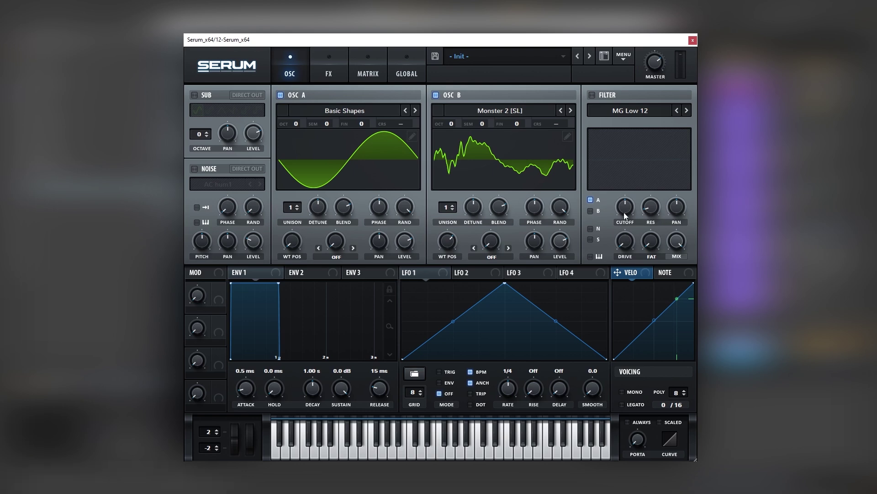
pyautogui.moveTo(451, 241)
pyautogui.mouseDown()
pyautogui.moveTo(452, 232)
pyautogui.moveTo(456, 246)
pyautogui.mouseUp()
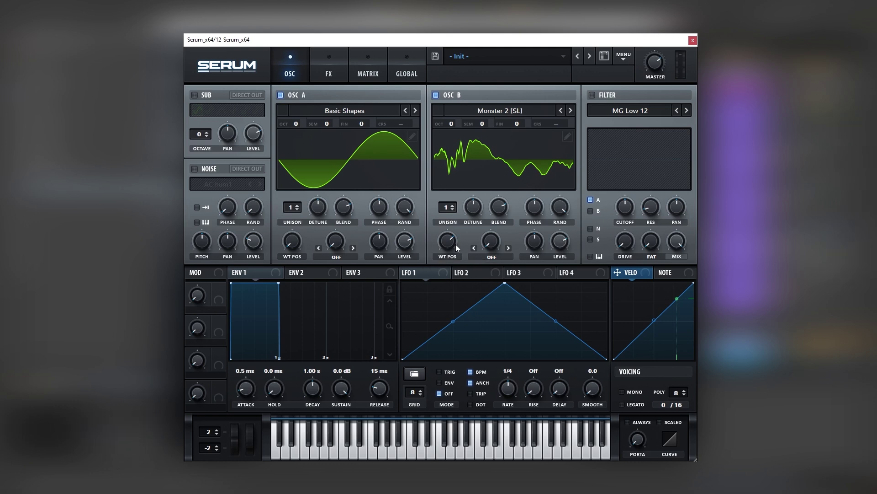
# - Enable the sub and noise oscillators and modulate their levels and oscillator A's level with LFO 1
pyautogui.click(195, 96)
pyautogui.click(195, 169)
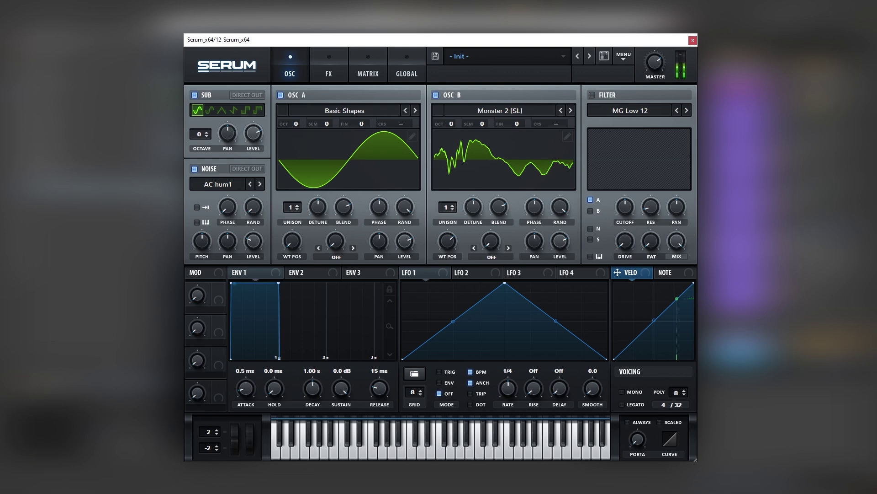
pyautogui.moveTo(414, 273); pyautogui.dragTo(404, 241)
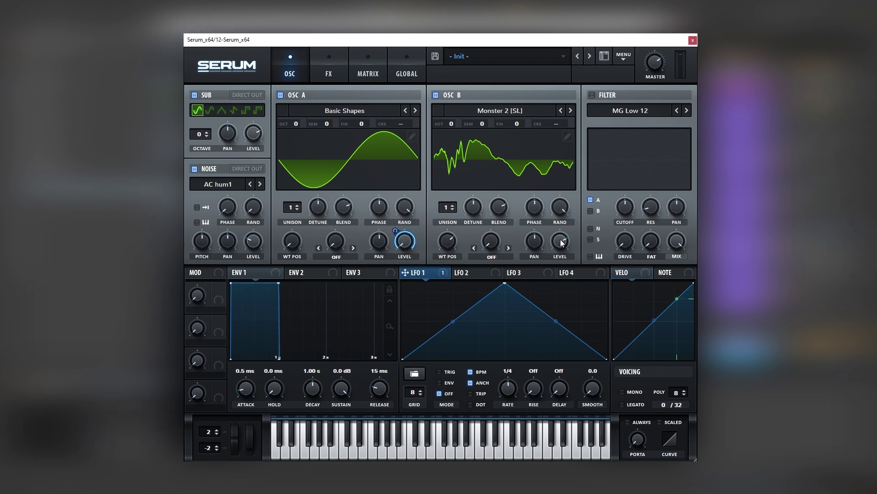
pyautogui.moveTo(252, 142); pyautogui.dragTo(247, 115)
pyautogui.moveTo(253, 240); pyautogui.dragTo(253, 240)
pyautogui.moveTo(559, 244)
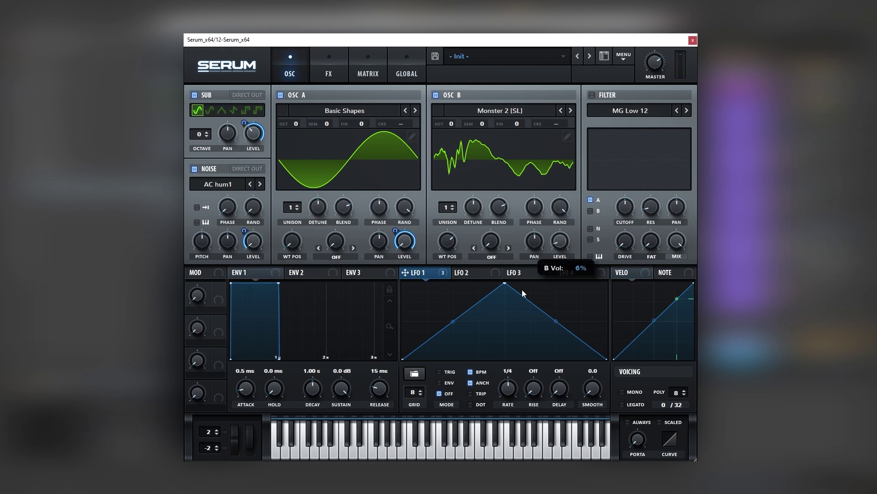
# - Set oscillator A's warp mode to FM (from B), raise the warp amount, and set its unison to 6 voices
pyautogui.click(336, 263)
pyautogui.click(347, 455)
pyautogui.moveTo(328, 231); pyautogui.dragTo(350, 193)
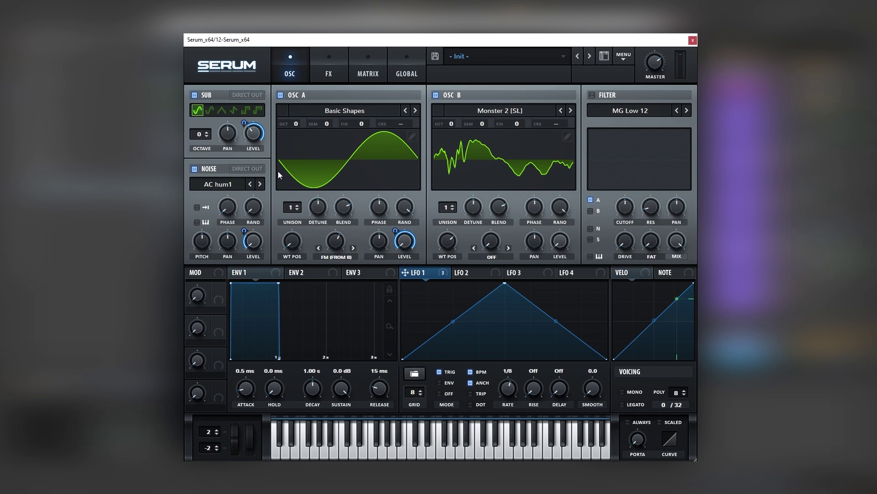
pyautogui.moveTo(297, 210); pyautogui.dragTo(301, 160)
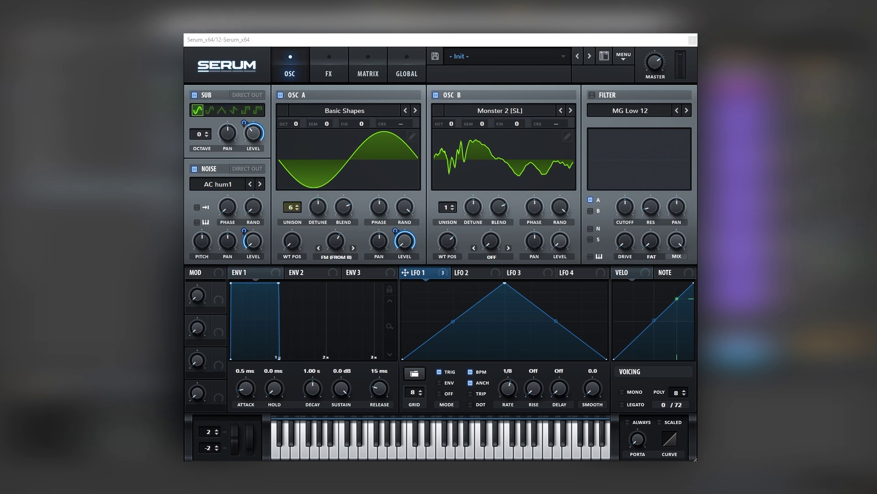
pyautogui.click(288, 263)
# - Enable the Band 12 filter with some drive, modulate its cutoff with LFO 1, and route the noise oscillator through it
pyautogui.click(592, 94)
pyautogui.click(631, 111)
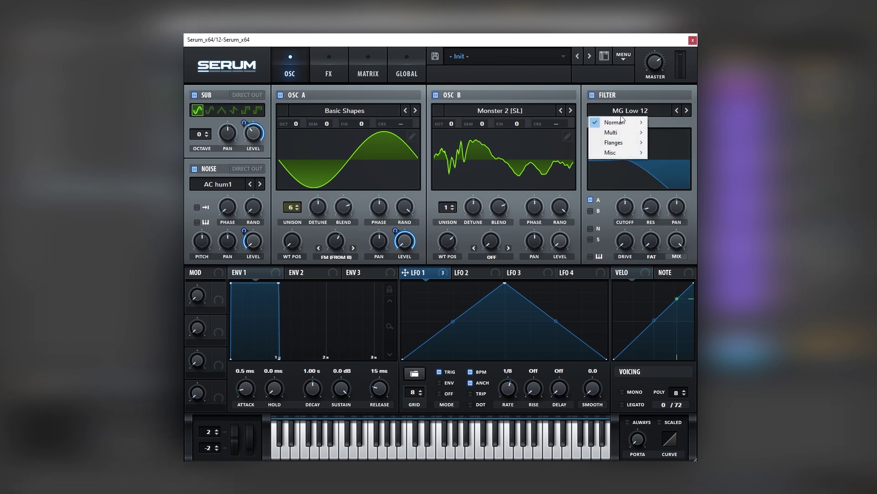
pyautogui.moveTo(621, 122)
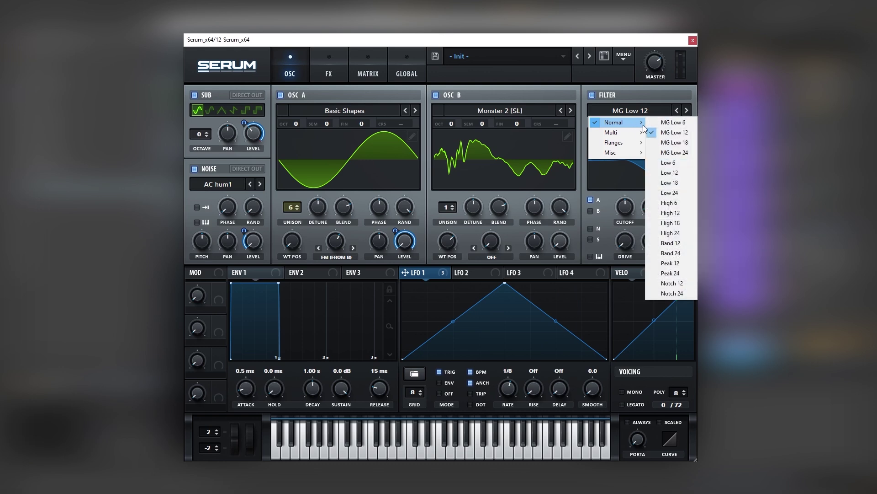
pyautogui.click(684, 246)
pyautogui.moveTo(630, 240); pyautogui.dragTo(622, 210)
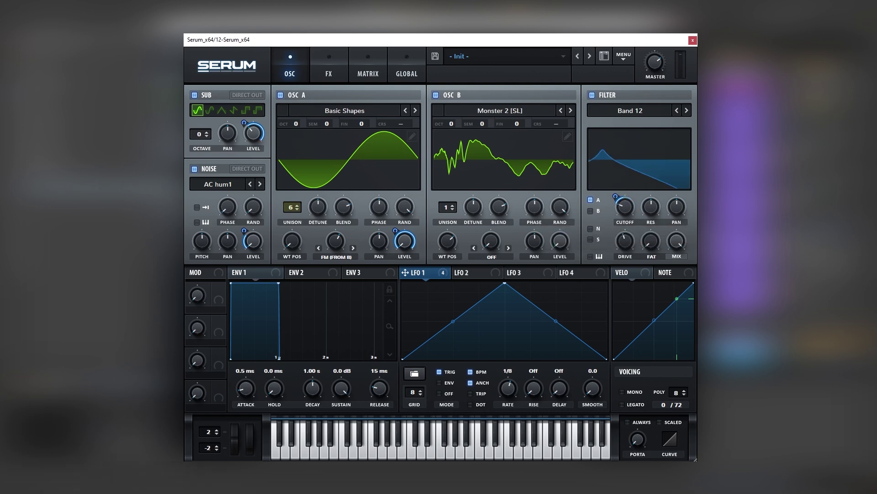
pyautogui.moveTo(627, 209)
pyautogui.click(591, 229)
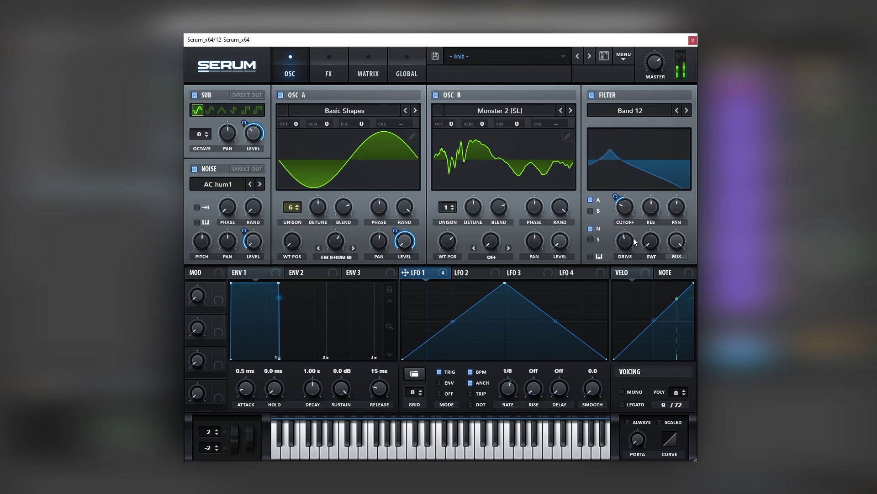
# - Add Tube distortion with raised drive and a chorus using HPF with its mix at 42%
pyautogui.click(326, 74)
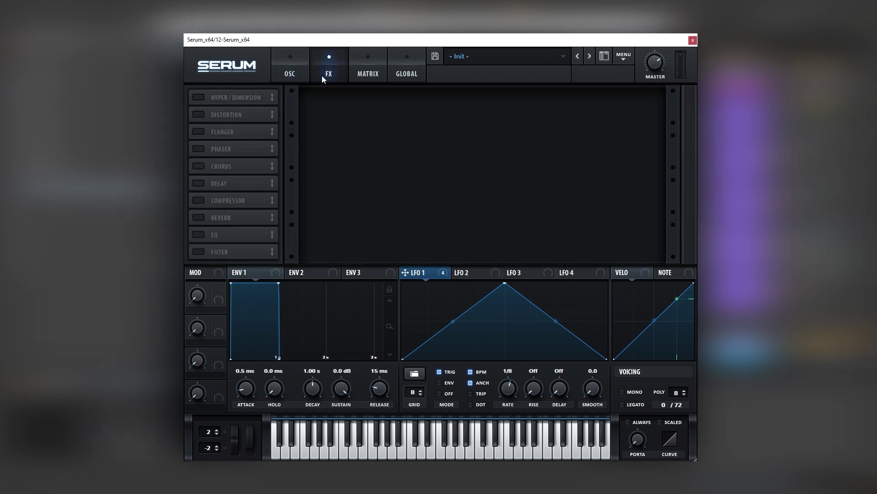
pyautogui.click(213, 115)
pyautogui.moveTo(558, 111); pyautogui.dragTo(579, 67)
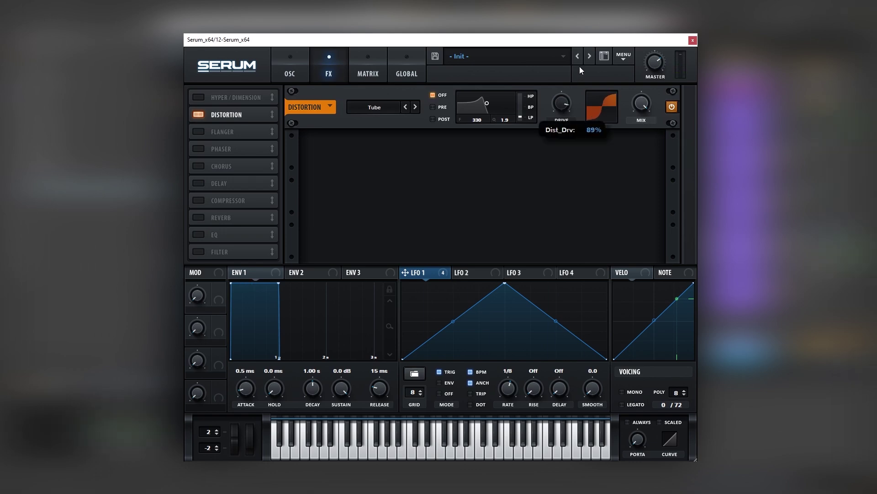
pyautogui.click(196, 168)
pyautogui.moveTo(574, 144); pyautogui.dragTo(579, 168)
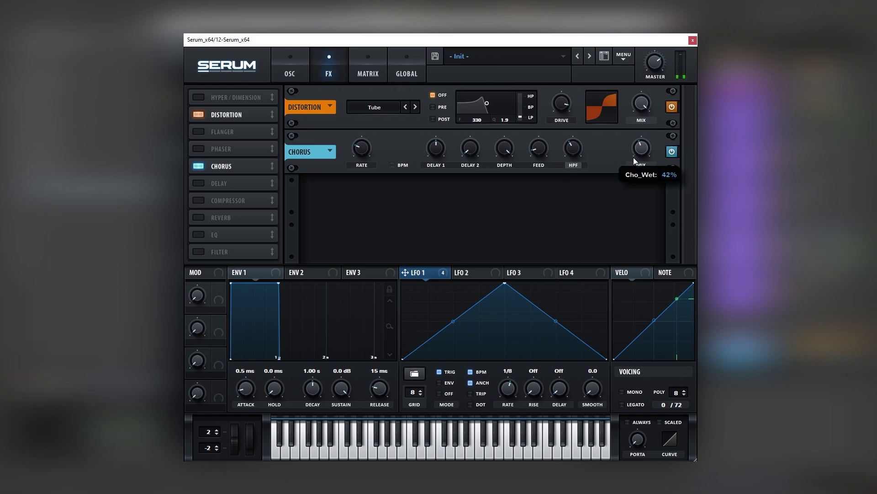
# - Add a compressor in multiband mode and raise its release
pyautogui.click(216, 200)
pyautogui.click(532, 209)
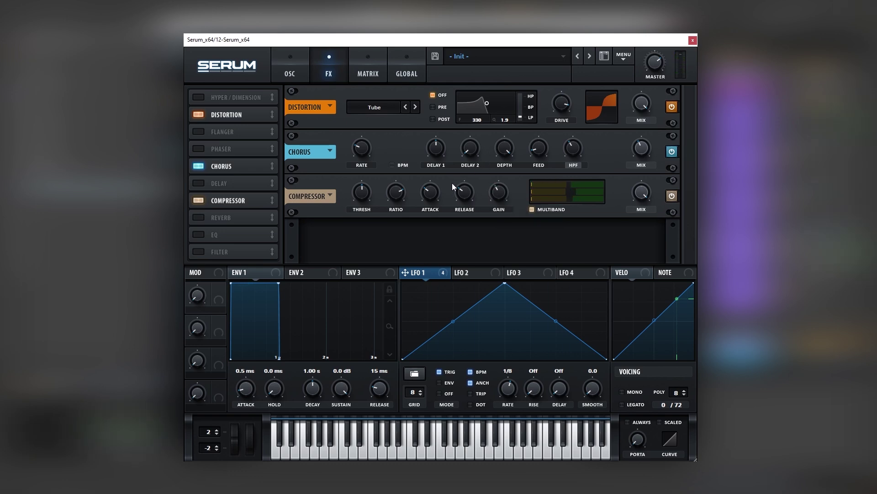
pyautogui.moveTo(459, 176)
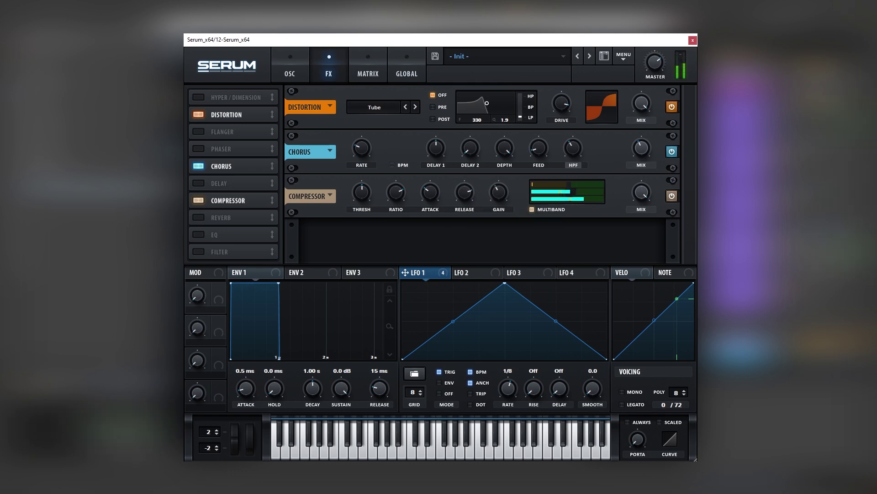
# - Add a Band 24 effects filter, set its cutoff to 121 Hz with LFO 1 modulating it, and return to the oscillator page
pyautogui.click(199, 252)
pyautogui.click(372, 247)
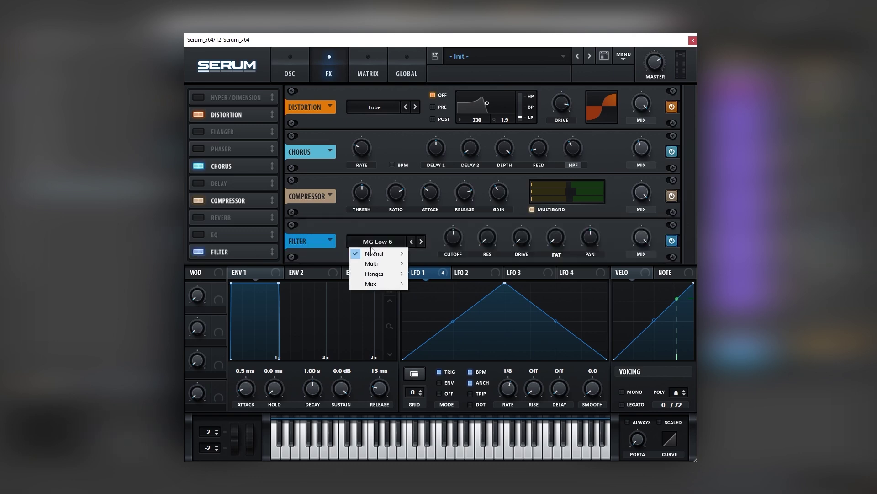
pyautogui.moveTo(384, 253)
pyautogui.click(439, 383)
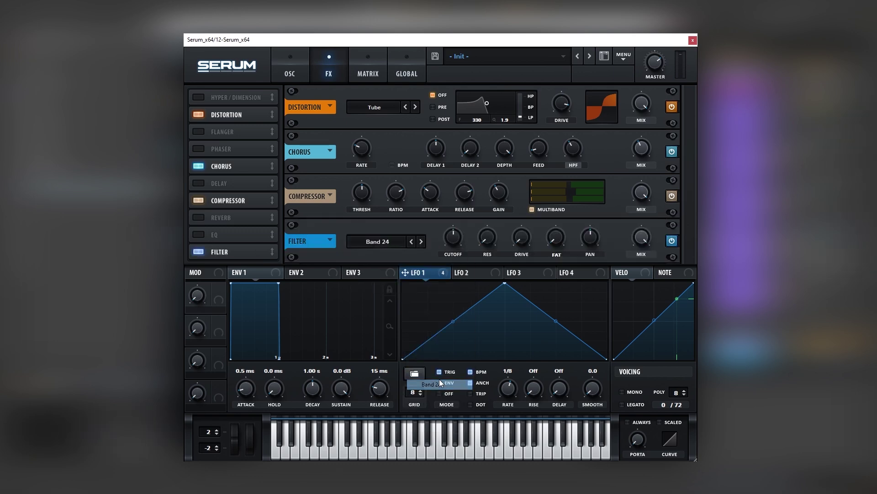
pyautogui.moveTo(449, 257); pyautogui.dragTo(429, 278)
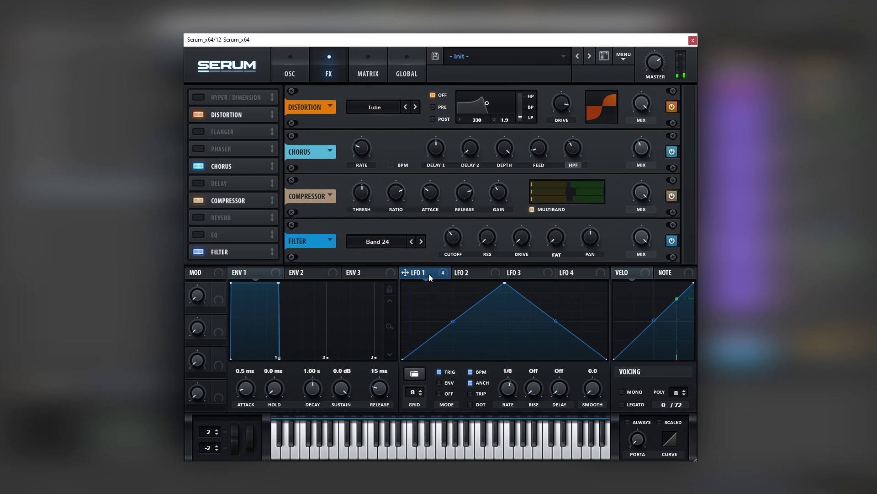
pyautogui.moveTo(443, 244); pyautogui.dragTo(450, 237)
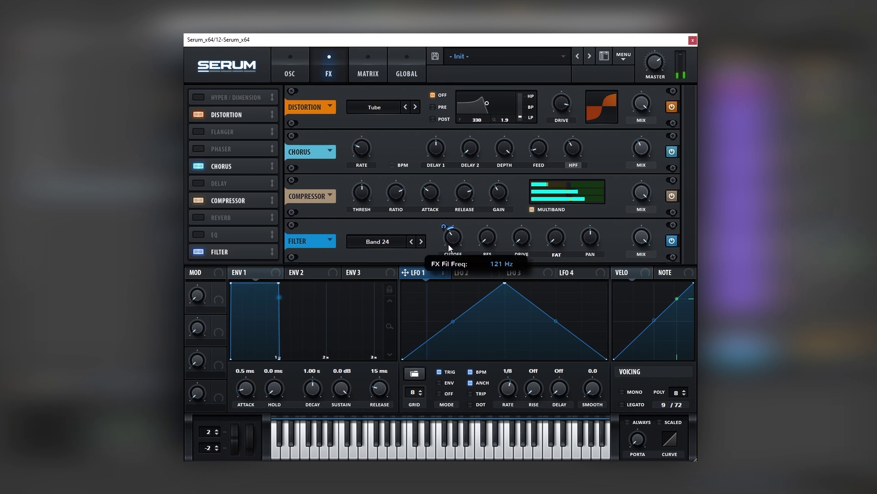
pyautogui.click(290, 71)
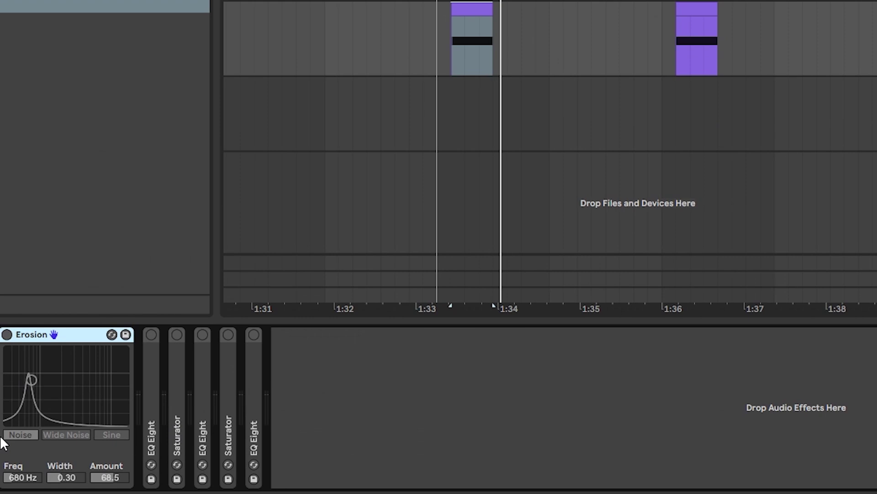
# - Turn on Erosion and the EQ Eight directly after it in the Ableton Live device chain, expanding the EQ
pyautogui.click(7, 334)
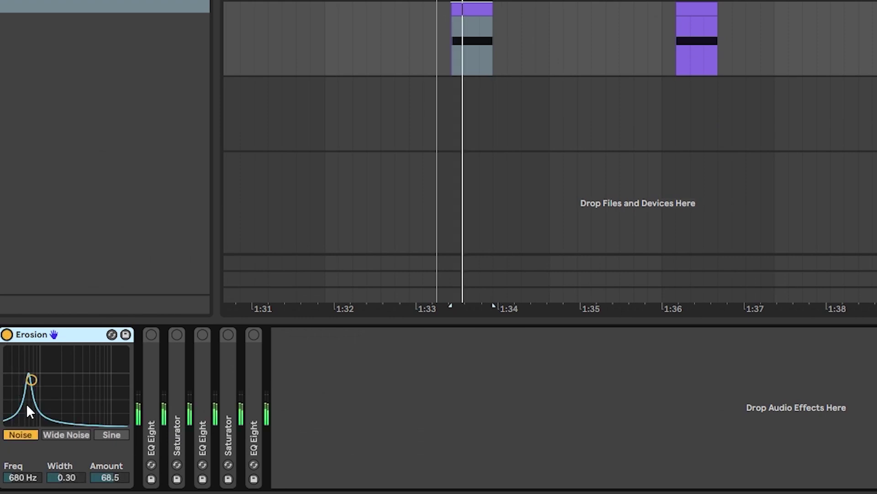
pyautogui.doubleClick(149, 372)
pyautogui.click(157, 334)
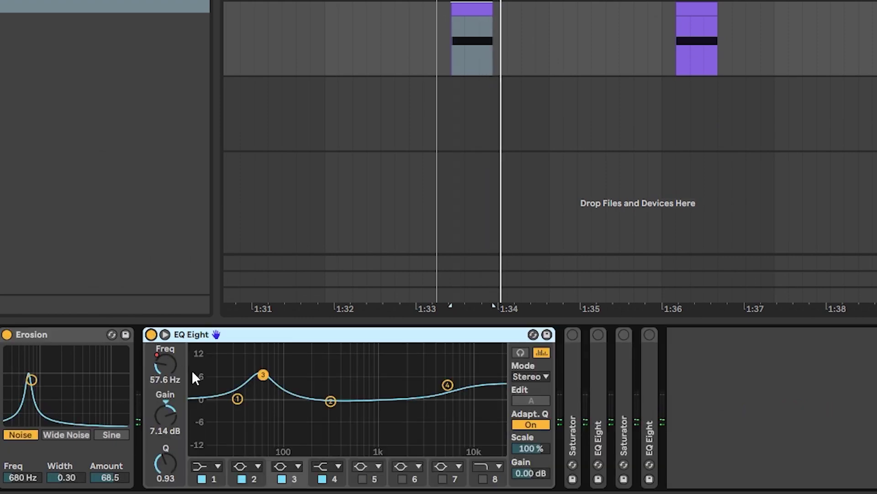
# - Show the frequency automation of EQ Eight's band 3 and play the first bass clip from its start
pyautogui.rightClick(182, 371)
pyautogui.click(188, 375)
pyautogui.click(451, 30)
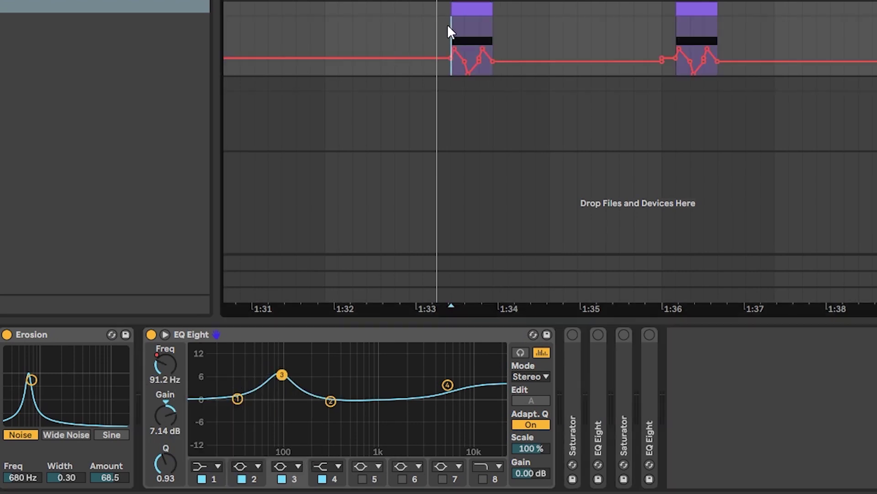
pyautogui.press('space')
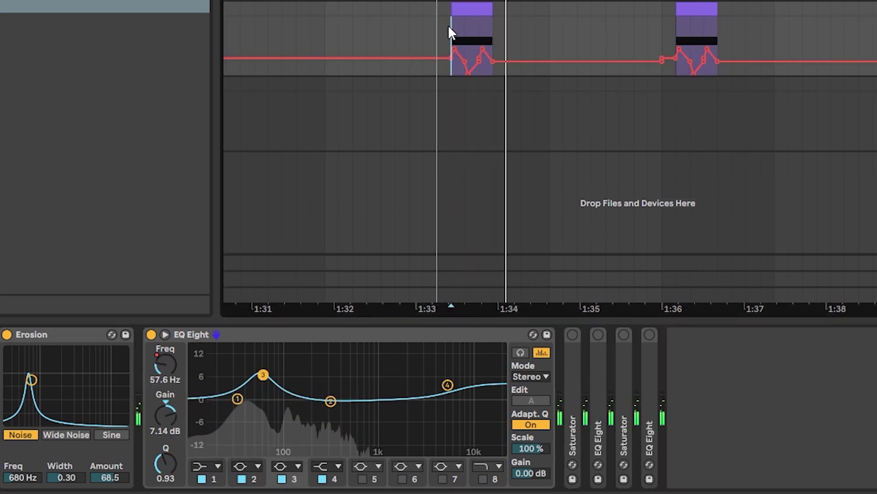
# - Expand and turn on the Saturator after the first EQ Eight, and play the bass clip from its start
pyautogui.doubleClick(577, 350)
pyautogui.click(572, 334)
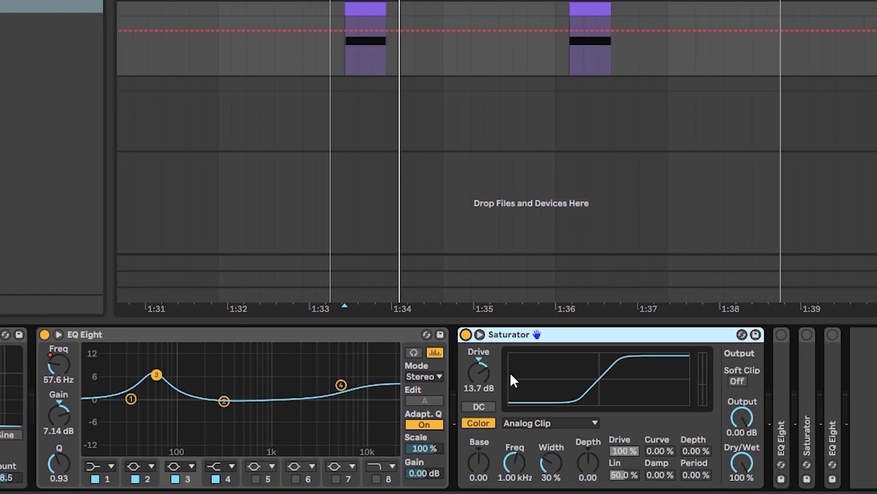
pyautogui.click(309, 58)
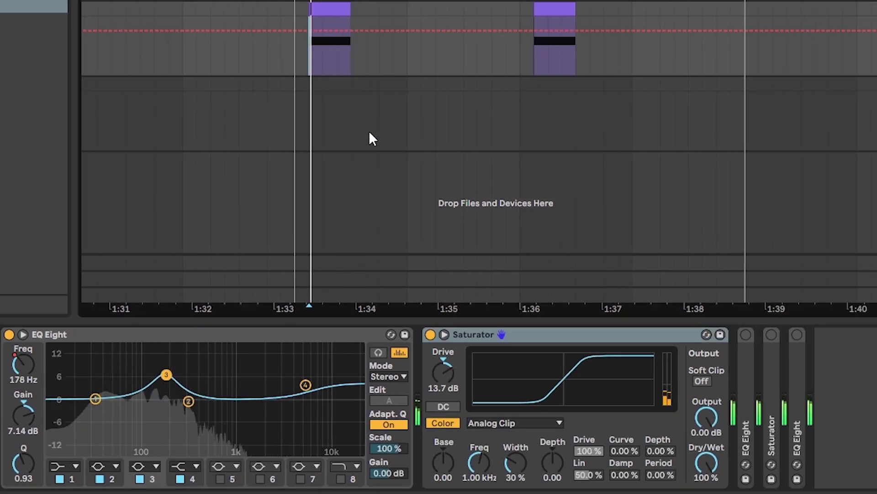
# - Turn on and expand the second EQ Eight, play the bass clip through it, and turn on the Saturator after it
pyautogui.doubleClick(752, 372)
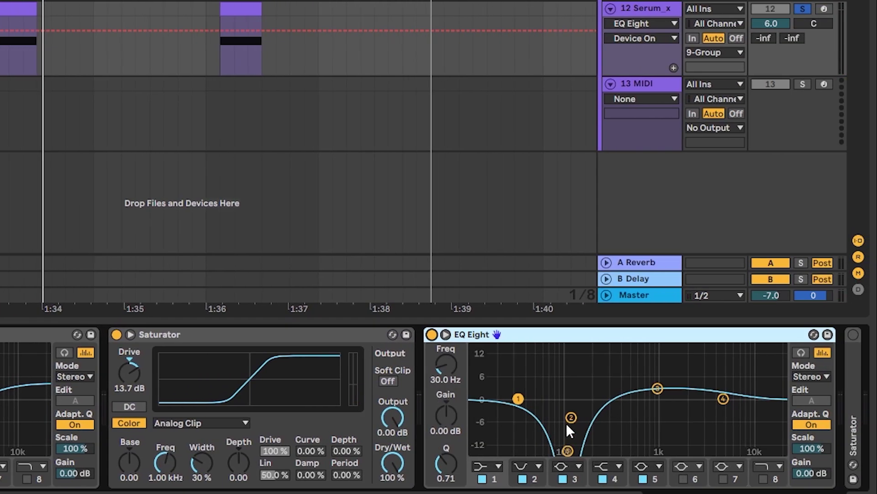
pyautogui.press('space')
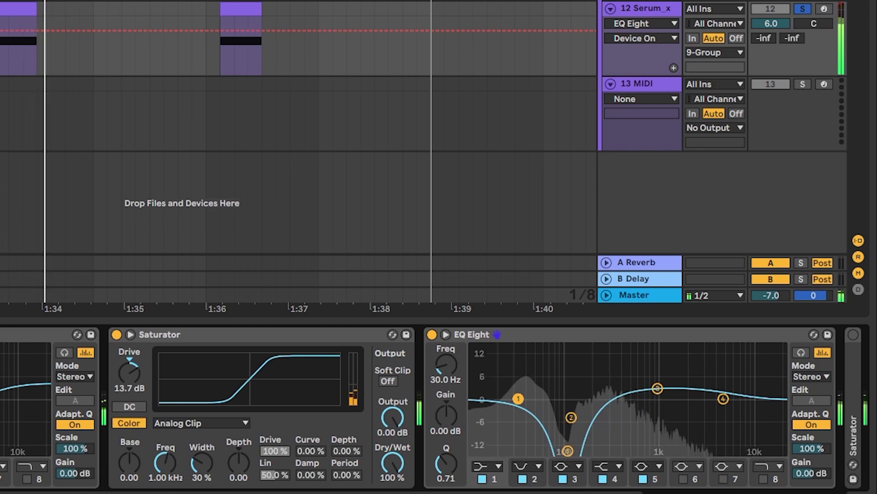
pyautogui.hscroll(3, 663, 407)
pyautogui.doubleClick(738, 376)
pyautogui.click(740, 334)
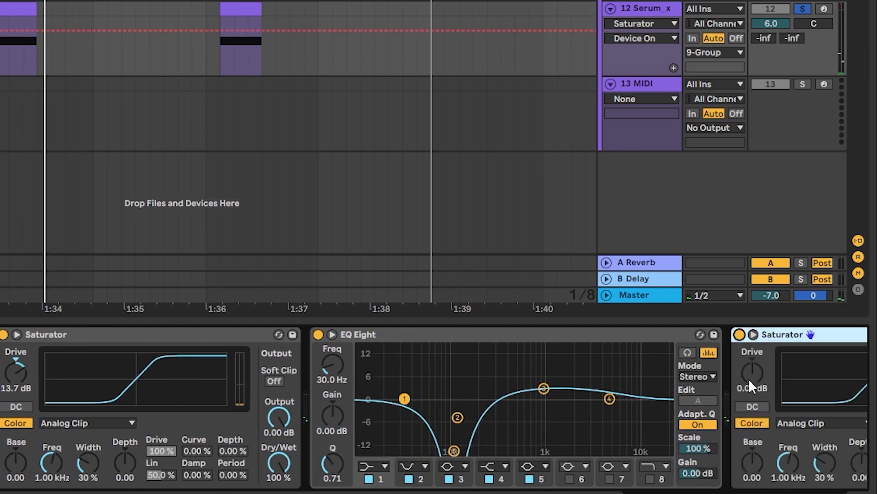
# - Expand and turn on the last EQ Eight in the device chain, and play the bass clip through it
pyautogui.hscroll(6, 732, 407)
pyautogui.doubleClick(768, 461)
pyautogui.click(370, 334)
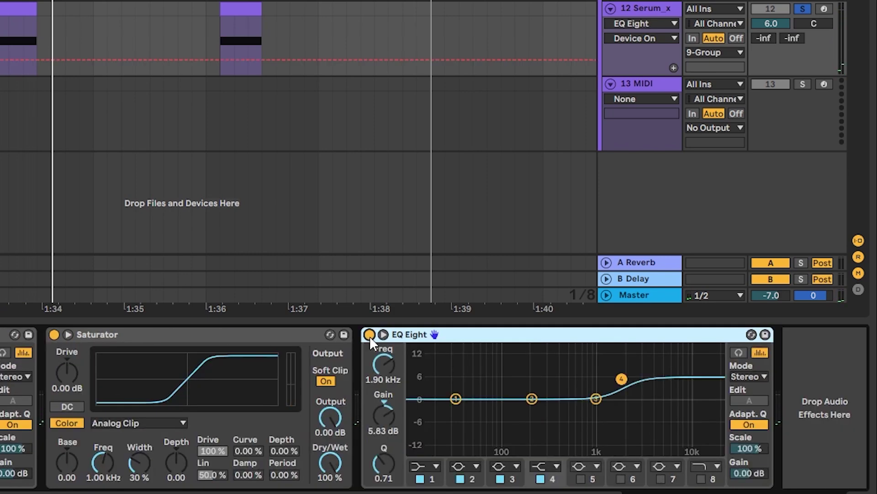
pyautogui.press('space')
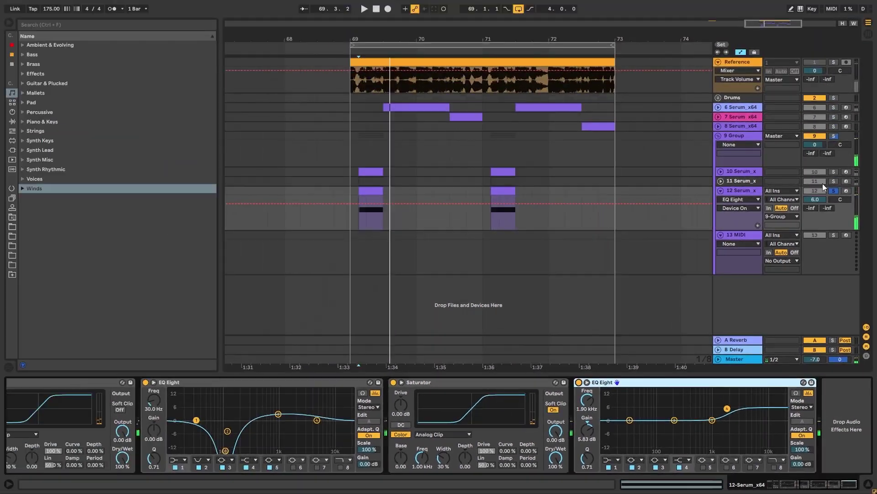
# - Solo track 10 Serum alongside track 12 and compare playback with and without the track 12 layer
pyautogui.click(834, 171)
pyautogui.press('space')
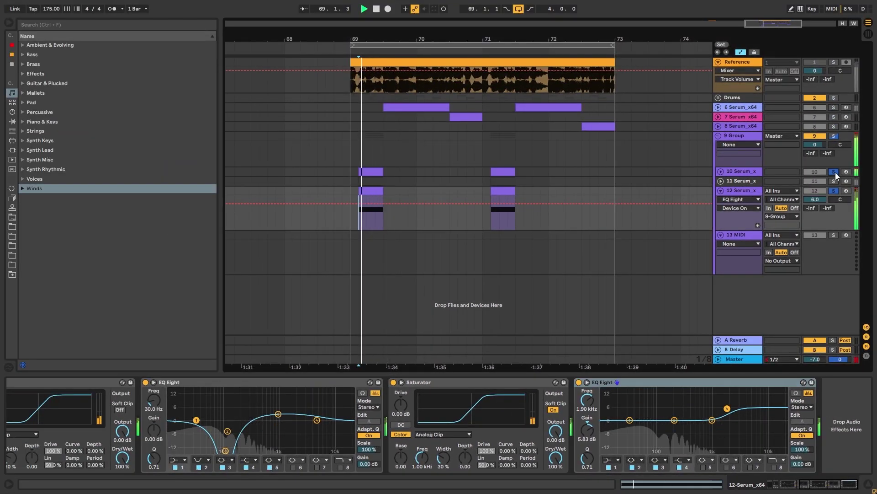
pyautogui.press('space')
pyautogui.click(830, 191)
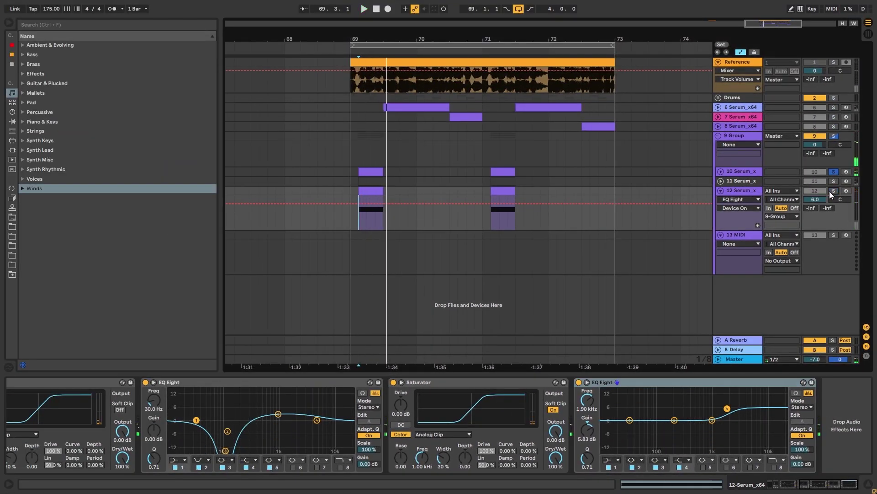
pyautogui.click(829, 191)
pyautogui.press('space')
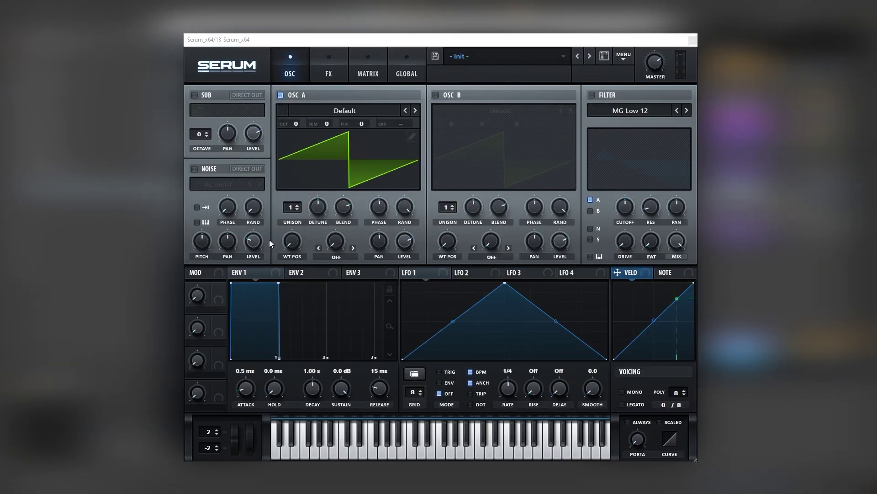
# - In the new Serum on track 13, enable the sub and noise oscillators and load the Monster 7 [SL] wavetable into oscillator A
pyautogui.click(208, 96)
pyautogui.click(194, 169)
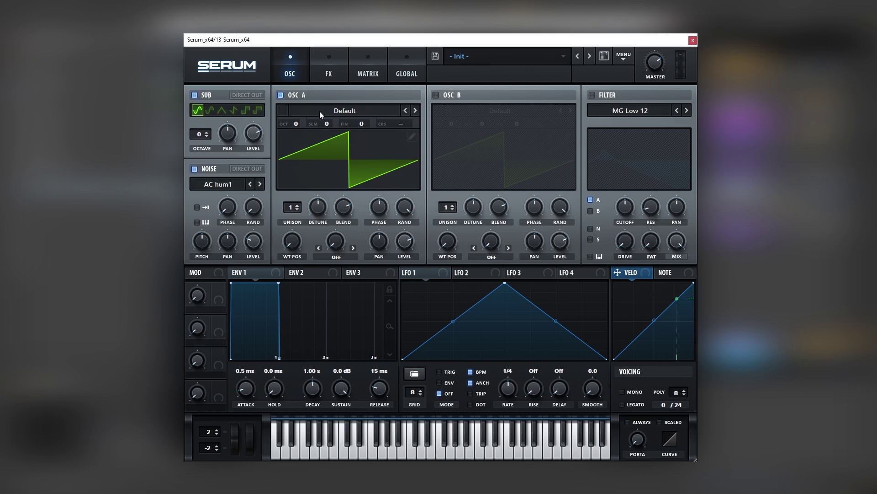
pyautogui.click(319, 111)
pyautogui.moveTo(327, 164)
pyautogui.click(386, 268)
pyautogui.moveTo(300, 244)
pyautogui.mouseDown()
pyautogui.moveTo(303, 210)
pyautogui.moveTo(285, 260)
pyautogui.moveTo(293, 242)
pyautogui.mouseUp()
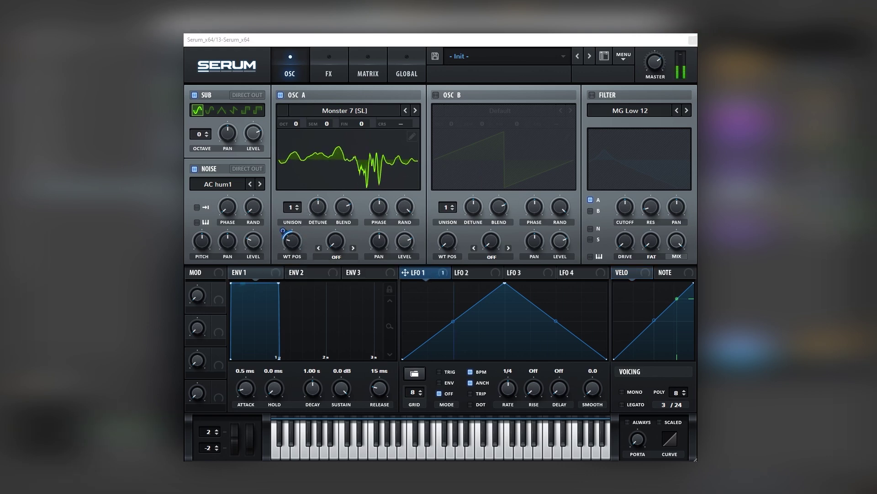
pyautogui.rightClick(408, 273)
pyautogui.click(475, 318)
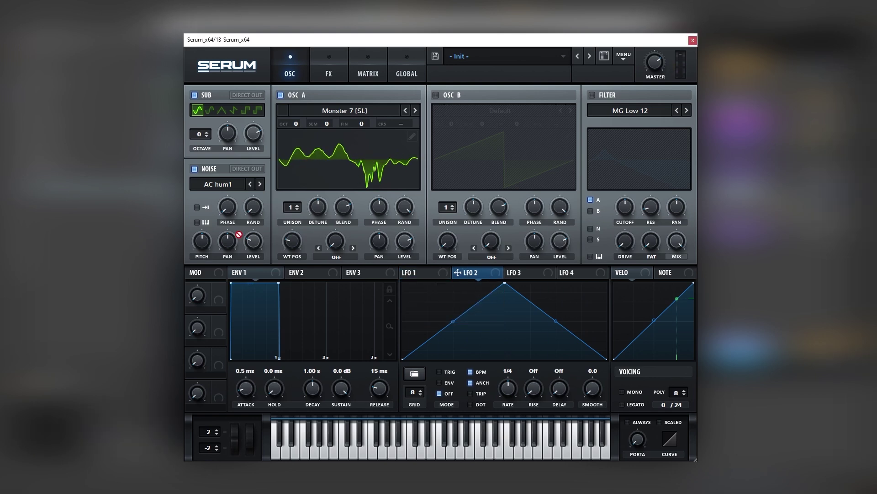
# - Modulate oscillator A's wavetable position with LFO 2 in Trig mode at 1/2 rate, shaping a fast rise to an early peak and gradual fall
pyautogui.moveTo(293, 230); pyautogui.dragTo(287, 251)
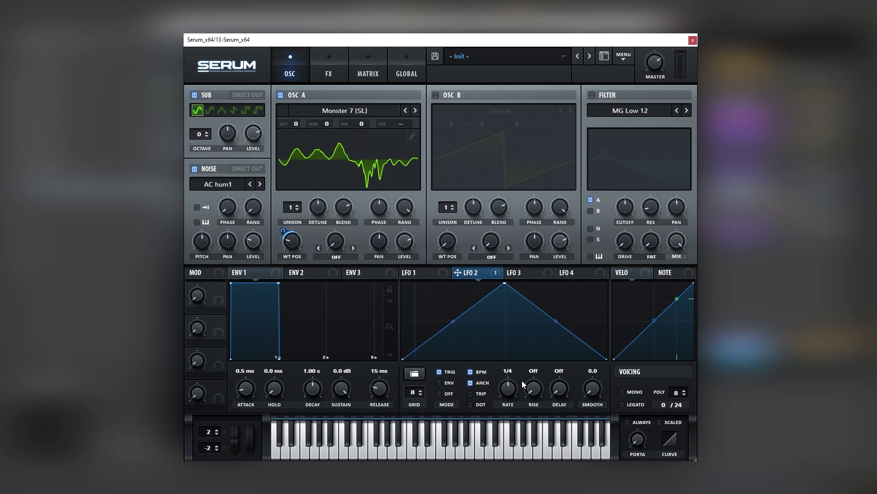
pyautogui.doubleClick(457, 321)
pyautogui.moveTo(457, 321); pyautogui.dragTo(417, 281)
pyautogui.doubleClick(453, 315)
pyautogui.moveTo(454, 315); pyautogui.dragTo(536, 312)
pyautogui.doubleClick(505, 284)
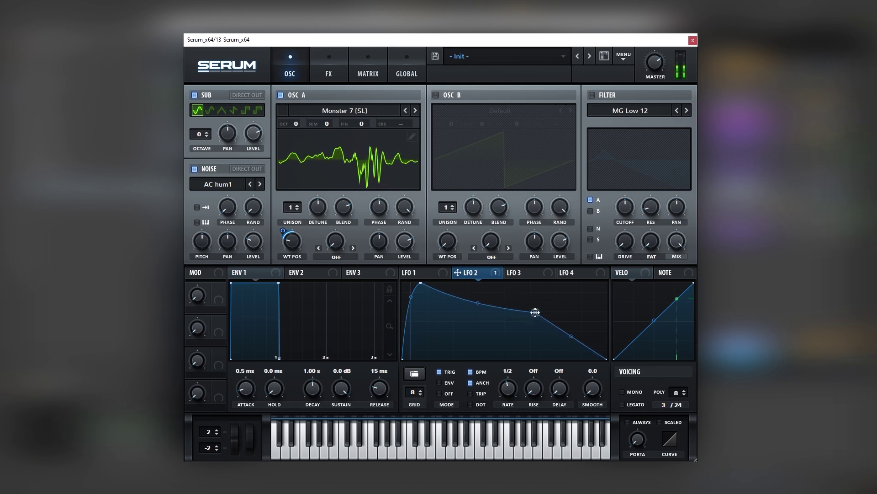
pyautogui.doubleClick(475, 333)
pyautogui.moveTo(475, 333)
pyautogui.mouseDown()
pyautogui.moveTo(481, 356)
pyautogui.moveTo(483, 348)
pyautogui.mouseUp()
# - Modulate the levels of oscillator A, the sub and the noise with LFO 1, and set its rate to 1/8
pyautogui.click(424, 272)
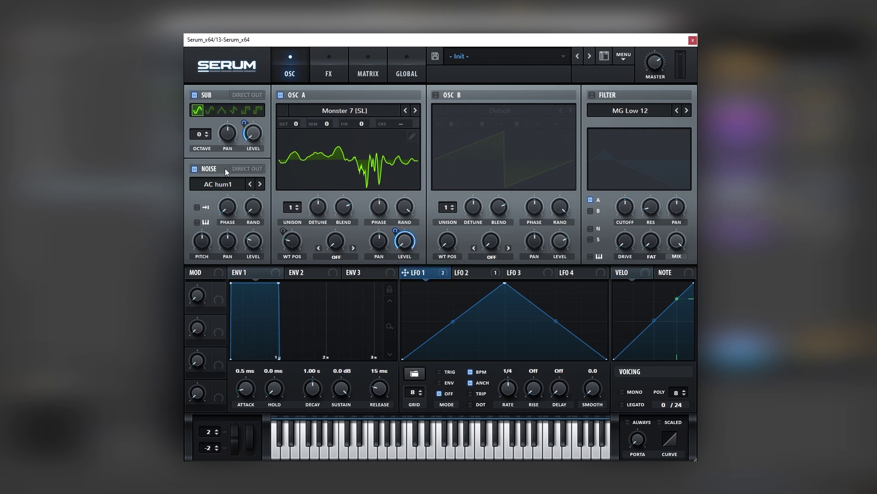
pyautogui.moveTo(255, 133)
pyautogui.moveTo(244, 122); pyautogui.dragTo(250, 142)
pyautogui.moveTo(255, 242)
pyautogui.mouseDown()
pyautogui.moveTo(254, 258)
pyautogui.moveTo(244, 247)
pyautogui.mouseUp()
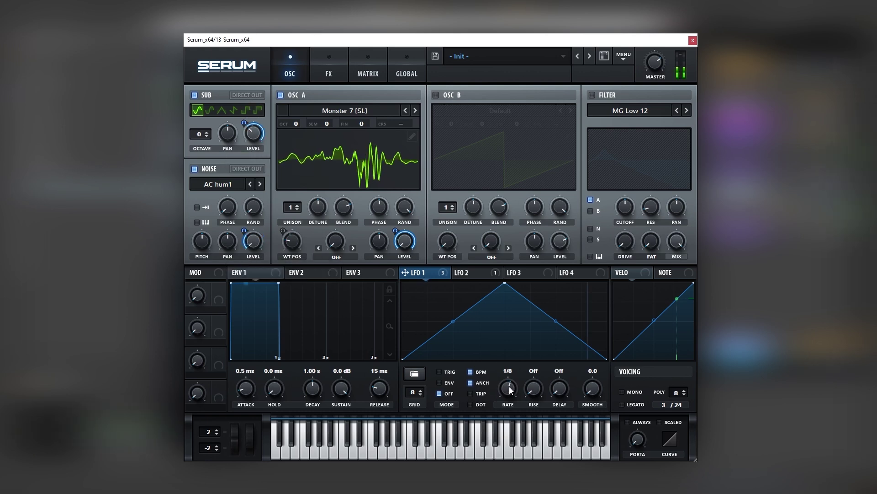
# - Add another point on LFO 2's falling curve shortly after its peak
pyautogui.click(470, 275)
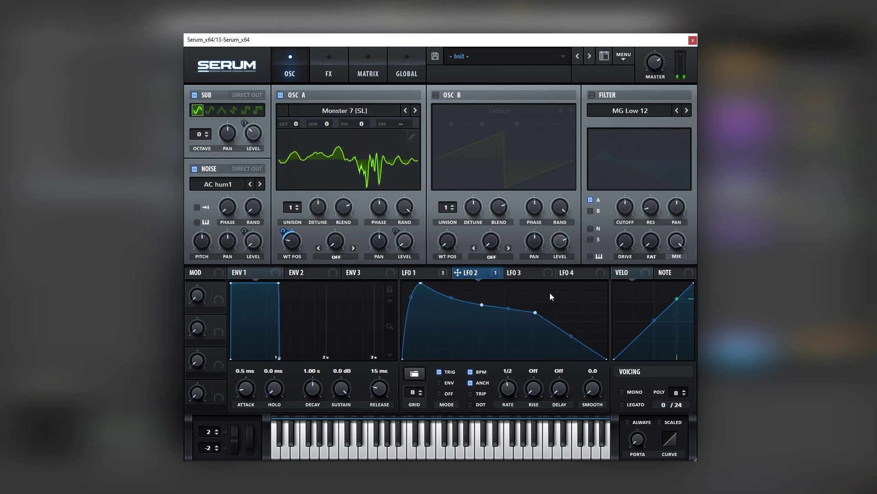
pyautogui.doubleClick(434, 336)
pyautogui.moveTo(434, 336); pyautogui.dragTo(448, 299)
# - Enable the filter and set its type to Band 12
pyautogui.click(592, 94)
pyautogui.click(616, 110)
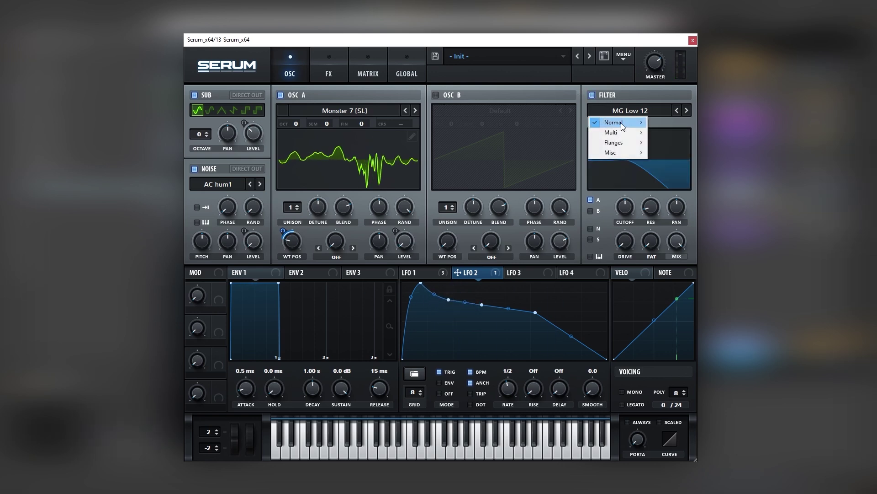
pyautogui.moveTo(624, 122)
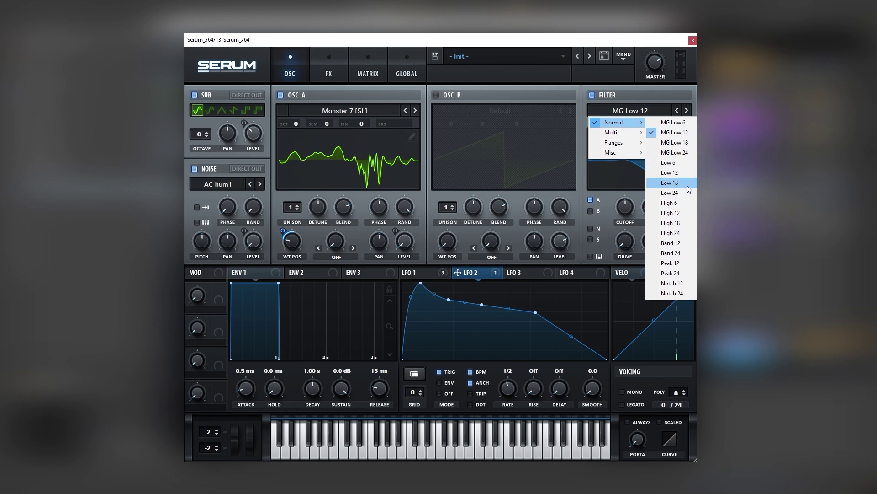
pyautogui.click(687, 243)
# - Modulate the filter cutoff with LFO 1 by about 13, set resonance to 44%, raise the drive, and route the noise through the filter
pyautogui.click(430, 272)
pyautogui.moveTo(624, 209); pyautogui.dragTo(616, 228)
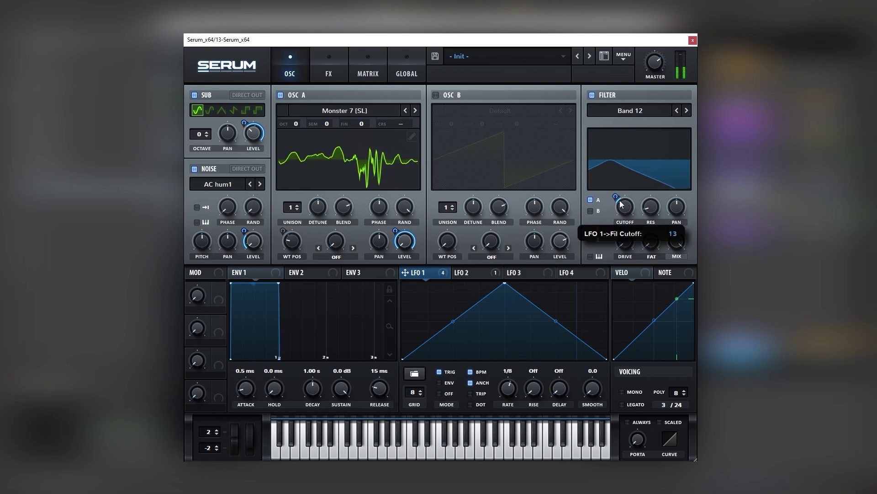
pyautogui.moveTo(654, 207); pyautogui.dragTo(657, 195)
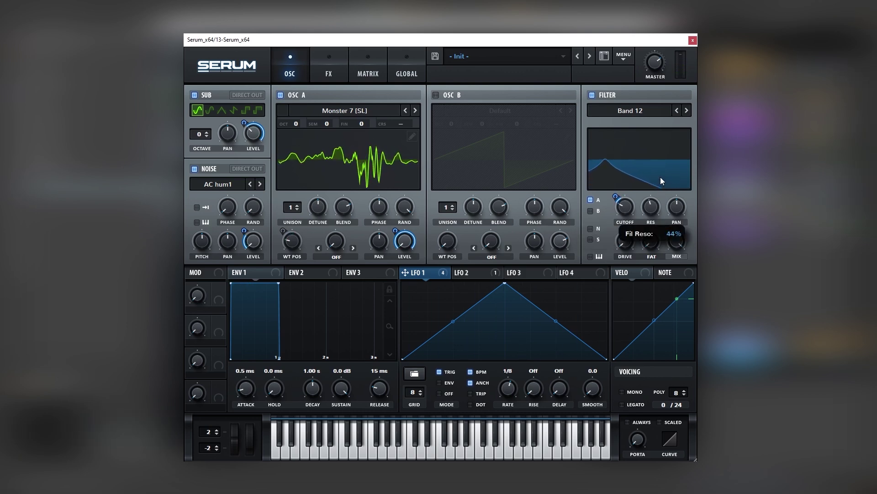
pyautogui.moveTo(625, 241); pyautogui.dragTo(638, 200)
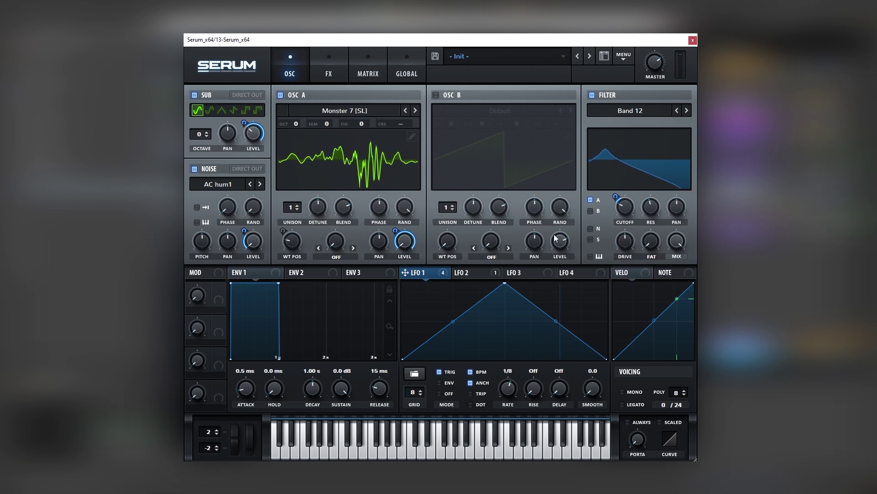
pyautogui.click(591, 229)
# - Add Tube distortion with 85% drive, a chorus, and a multiband compressor with 15.8 dB gain and 525.8 ms release
pyautogui.click(324, 75)
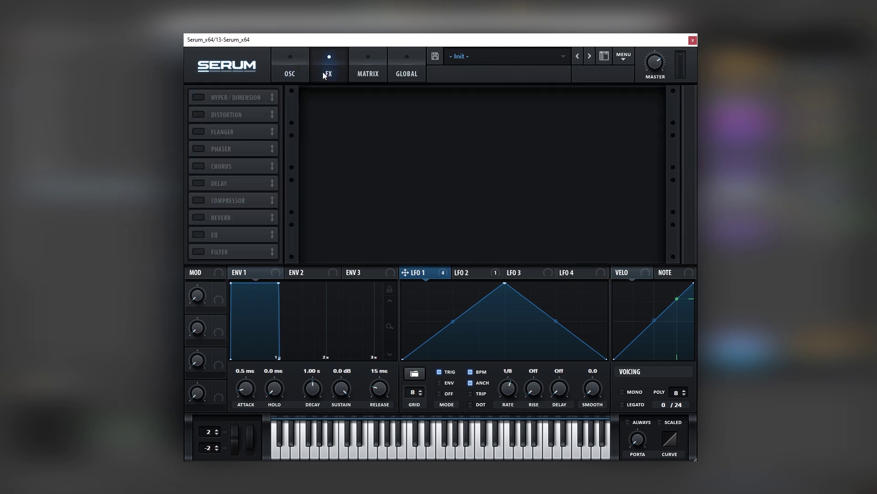
pyautogui.click(198, 115)
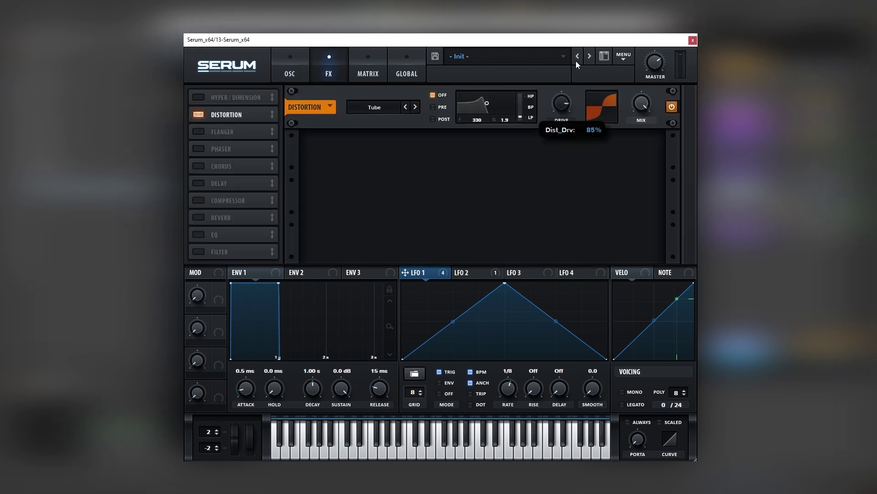
pyautogui.click(198, 166)
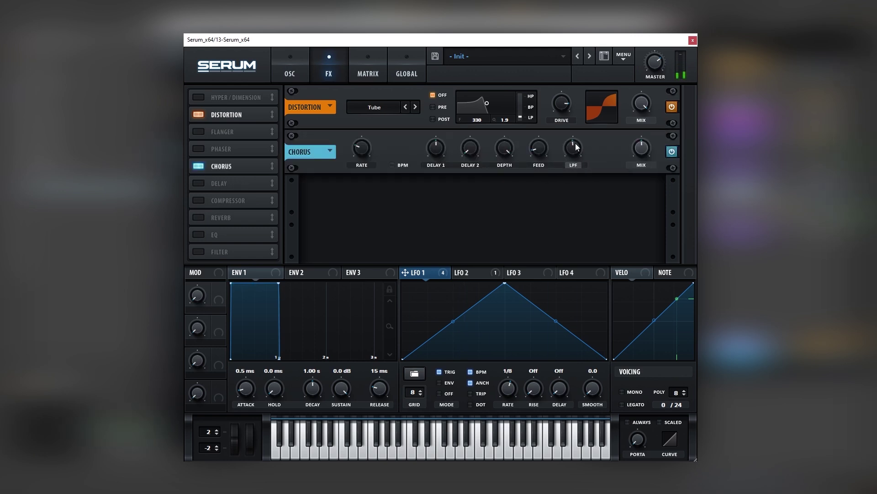
pyautogui.click(246, 198)
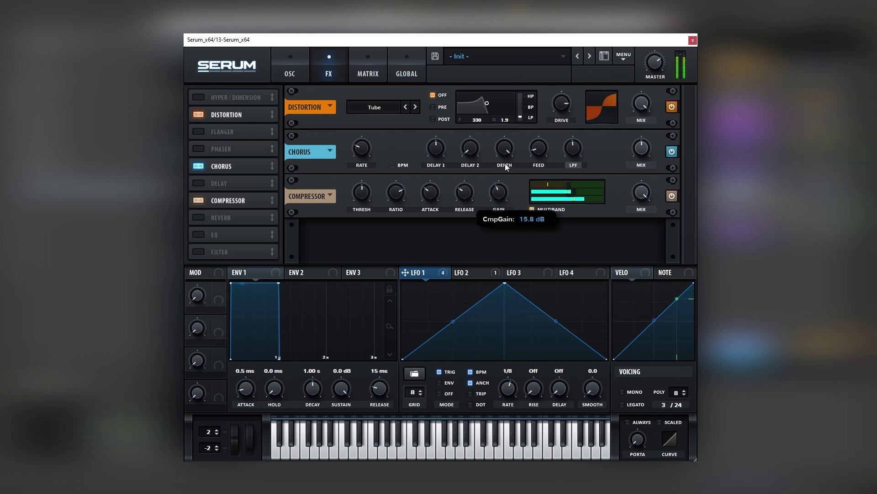
pyautogui.moveTo(469, 197); pyautogui.dragTo(482, 162)
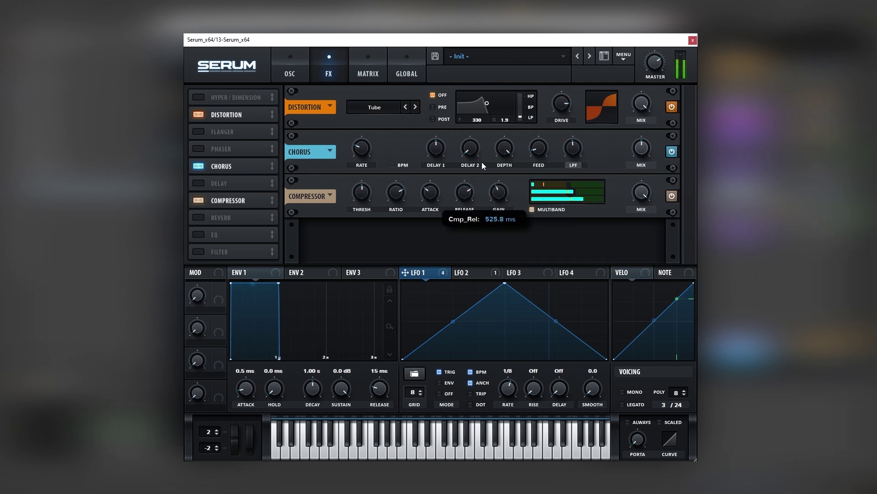
# - Lower oscillator A's random phase, set its phase to 0 degrees, and close the Serum window
pyautogui.click(288, 73)
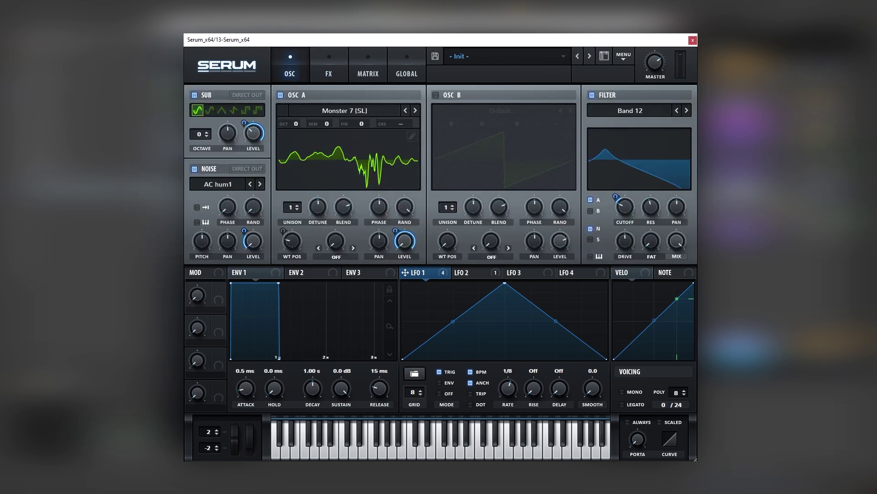
pyautogui.moveTo(402, 207); pyautogui.dragTo(372, 267)
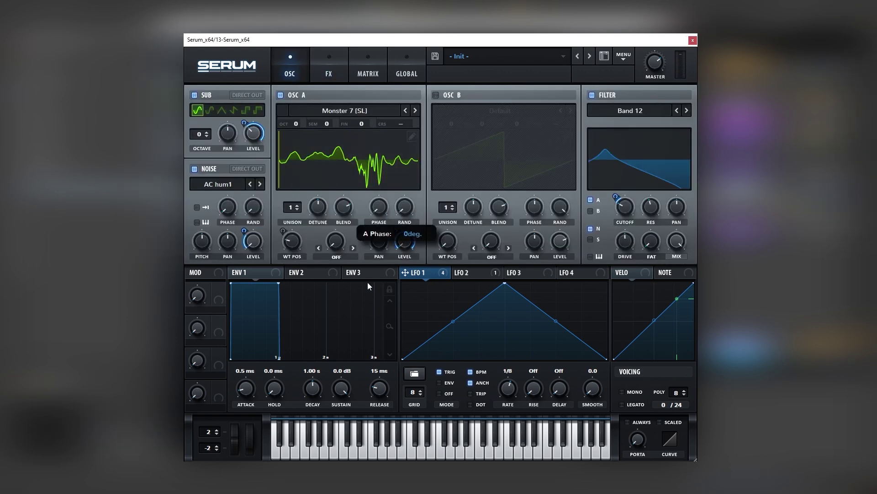
pyautogui.moveTo(382, 215); pyautogui.dragTo(356, 259)
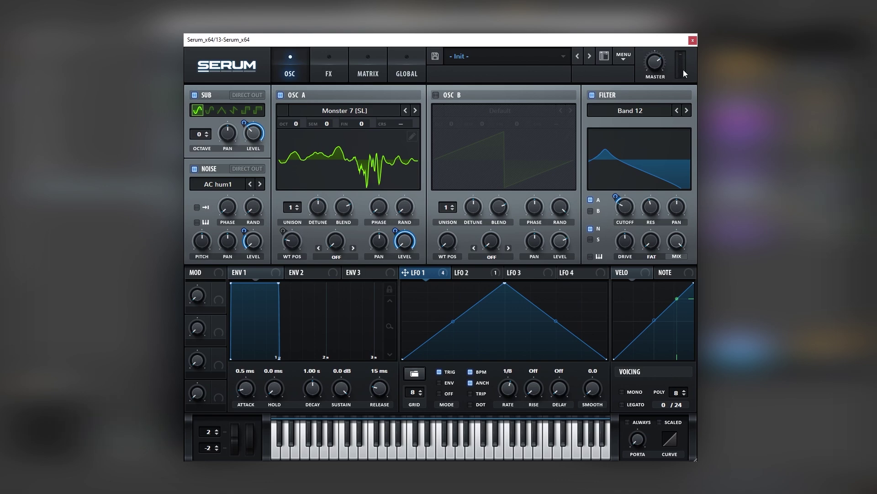
pyautogui.click(692, 41)
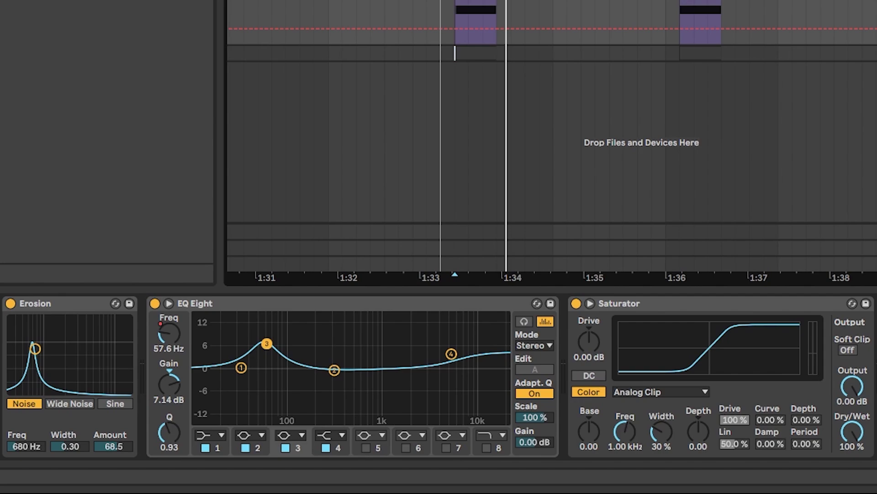
# - Solo track 13 Serum alongside track 12, compare playback with and without the new layer, and clear its solo
pyautogui.hscroll(5, 439, 376)
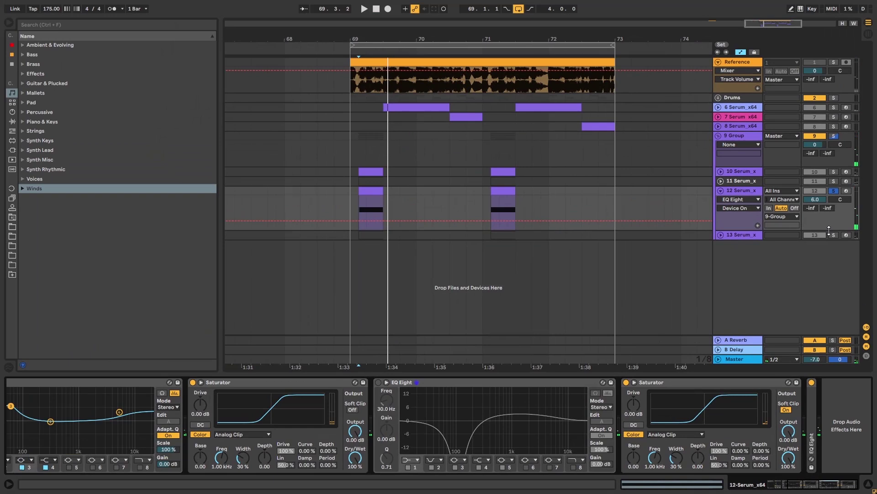
pyautogui.click(833, 235)
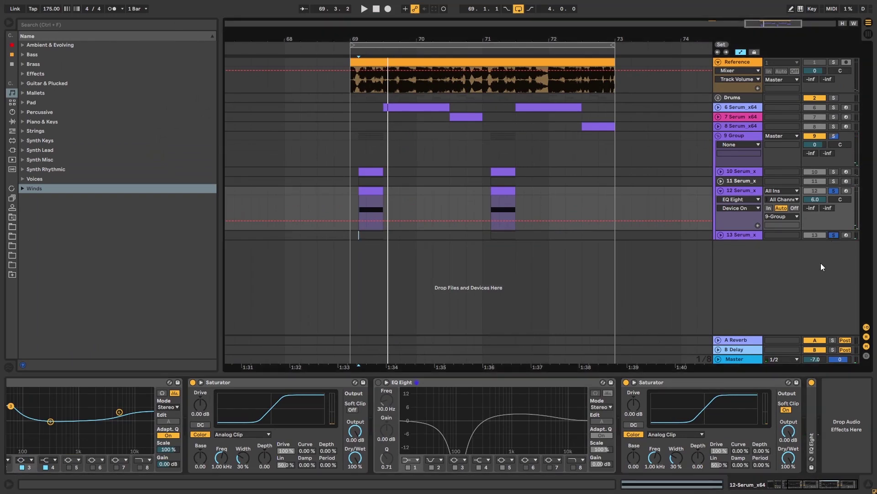
pyautogui.press('space')
pyautogui.press('space')
pyautogui.click(831, 235)
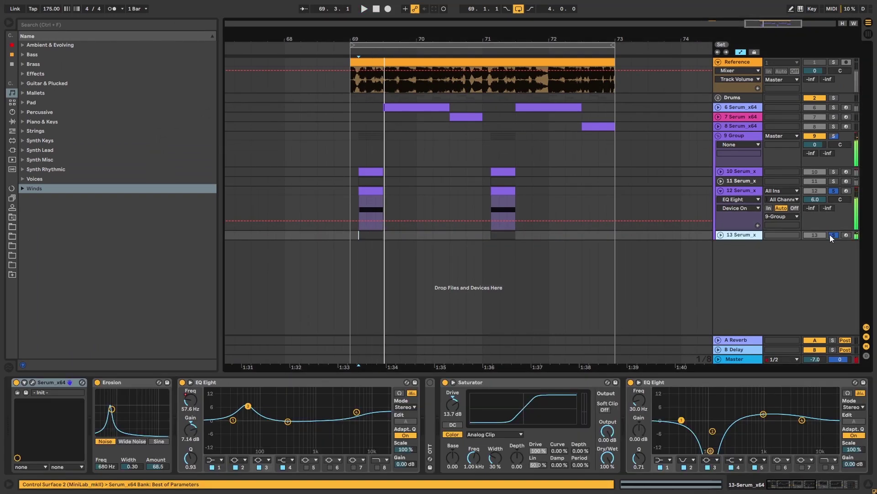
pyautogui.press('space')
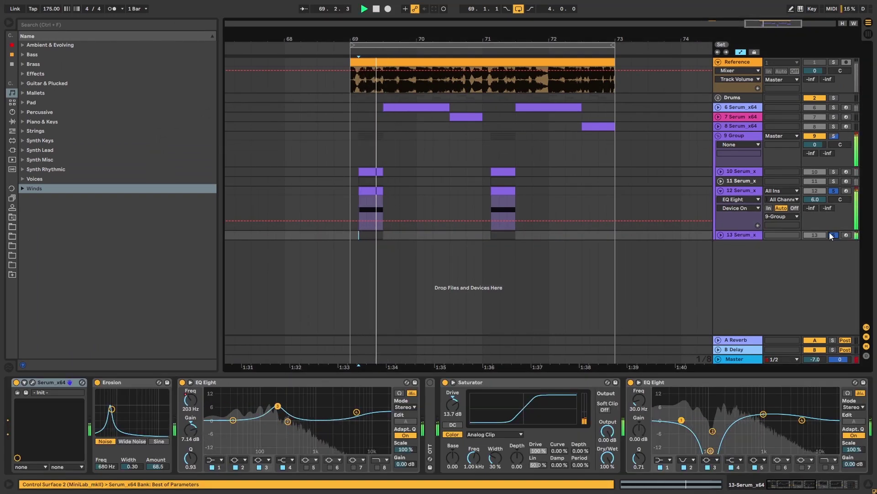
pyautogui.press('space')
pyautogui.click(834, 235)
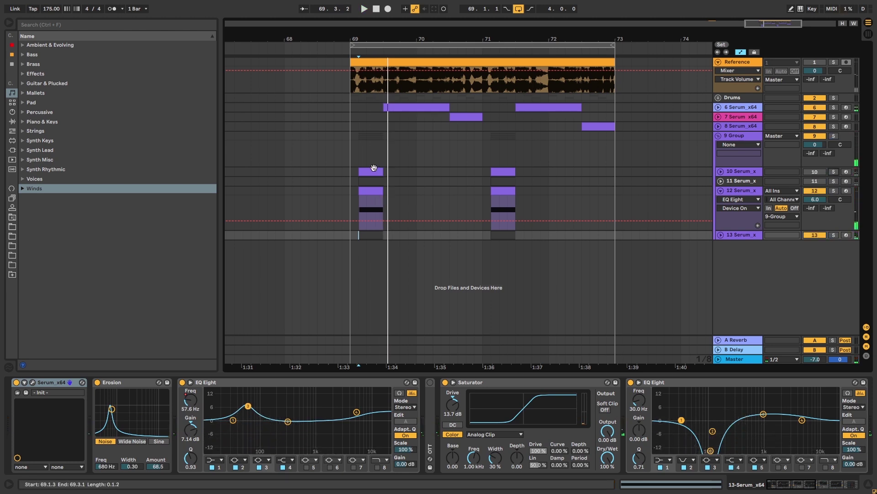
# - Play the loop from bar 69 and lower track 12 Serum's volume to about 3.9 dB
pyautogui.click(347, 155)
pyautogui.press('space')
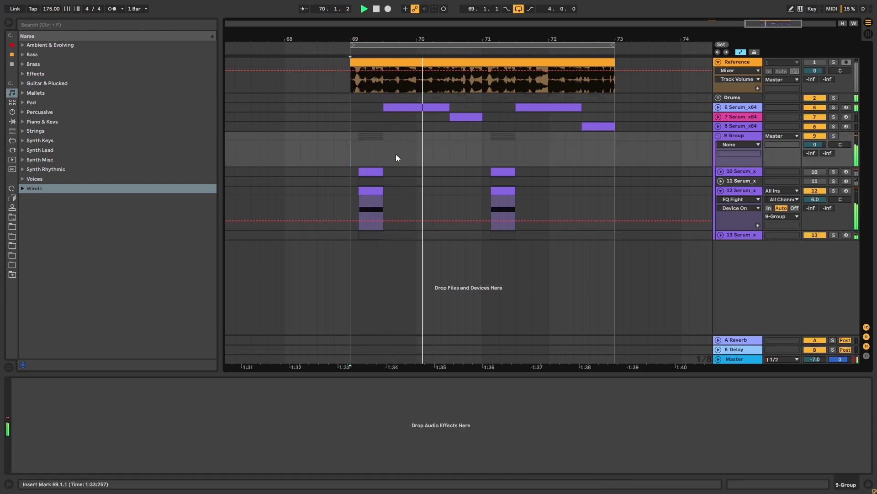
pyautogui.moveTo(823, 197); pyautogui.dragTo(823, 200)
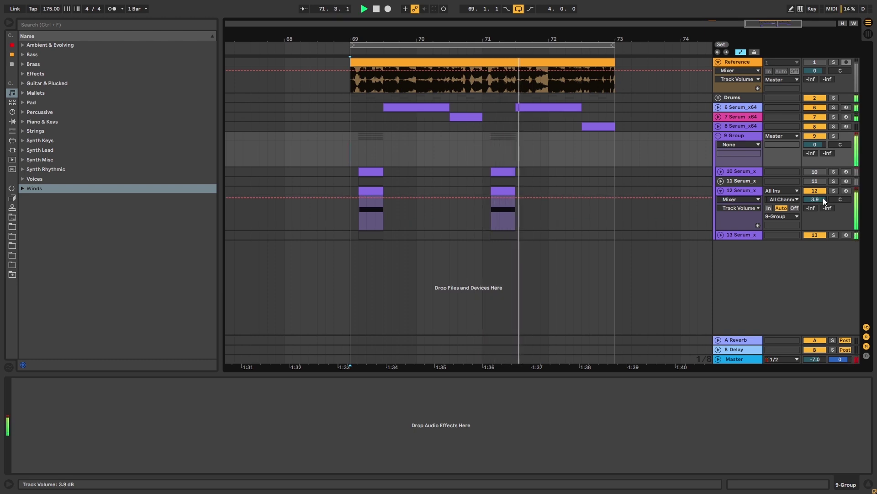
pyautogui.press('space')
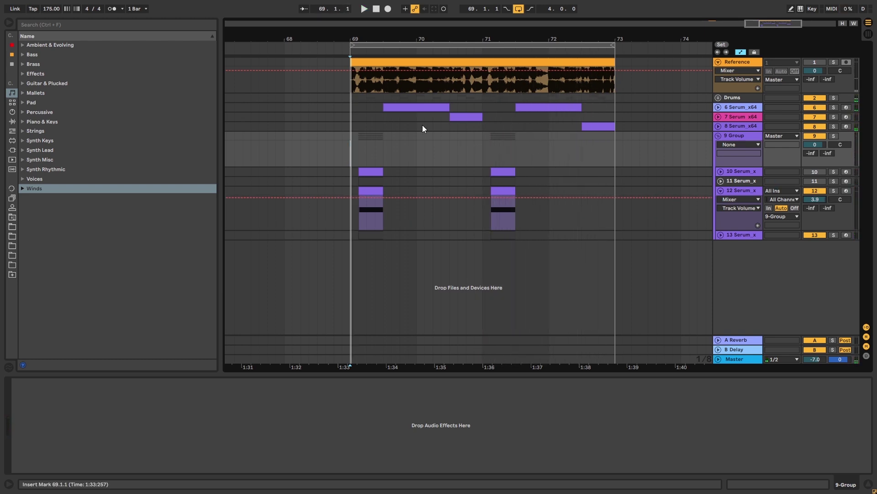
# - Solo track 6 Serum, unfold its lane, and play its first bass clip
pyautogui.click(420, 108)
pyautogui.click(834, 107)
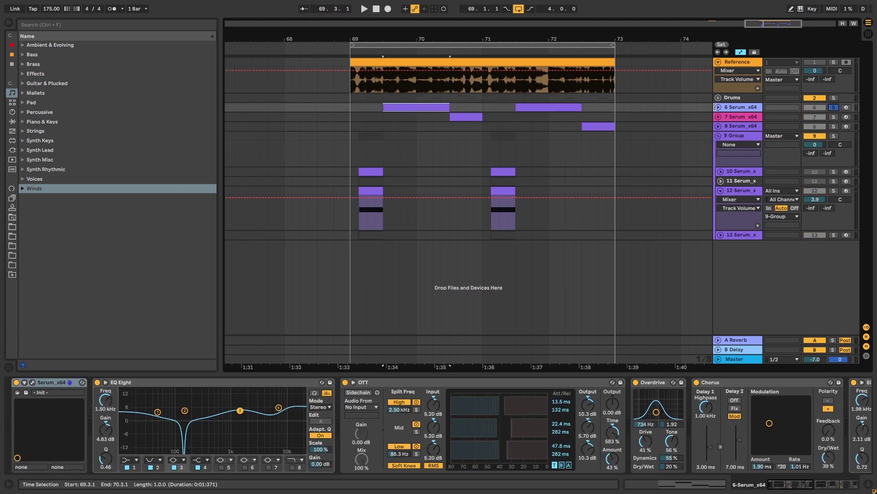
pyautogui.click(718, 107)
pyautogui.press('space')
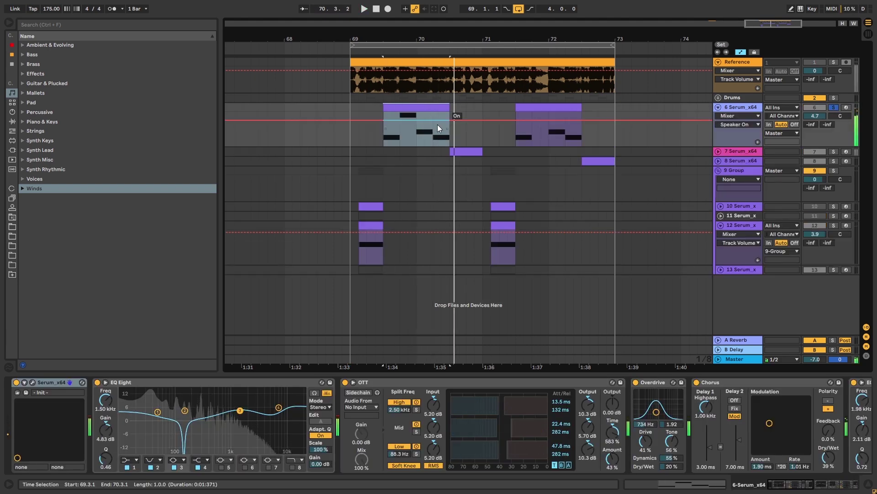
# - Open the first MIDI clip on track 6 and select its notes one by one to examine the pattern
pyautogui.doubleClick(438, 124)
pyautogui.moveTo(192, 230); pyautogui.dragTo(274, 261)
pyautogui.moveTo(339, 182); pyautogui.dragTo(375, 270)
pyautogui.moveTo(520, 220); pyautogui.dragTo(544, 284)
pyautogui.moveTo(699, 200); pyautogui.dragTo(714, 338)
pyautogui.click(815, 485)
pyautogui.press('space')
# - Play and examine the notes of track 6's second MIDI clip, then clear the track's solo
pyautogui.doubleClick(545, 107)
pyautogui.press('space')
pyautogui.moveTo(250, 160); pyautogui.dragTo(260, 236)
pyautogui.moveTo(573, 145); pyautogui.dragTo(596, 247)
pyautogui.moveTo(714, 158); pyautogui.dragTo(729, 247)
pyautogui.click(806, 483)
pyautogui.press('space')
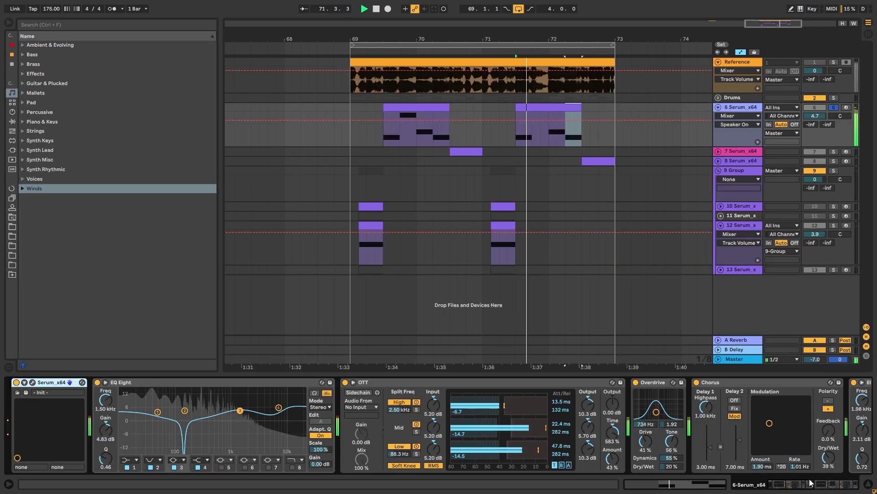
pyautogui.click(833, 108)
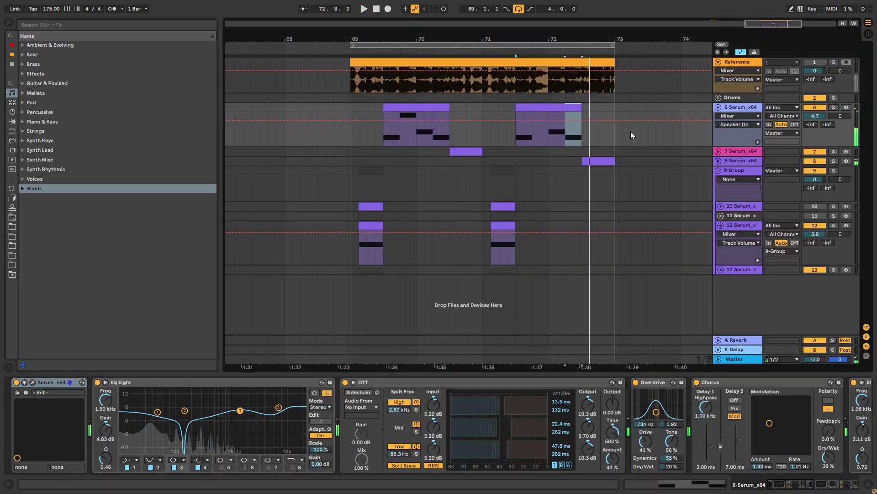
pyautogui.click(384, 132)
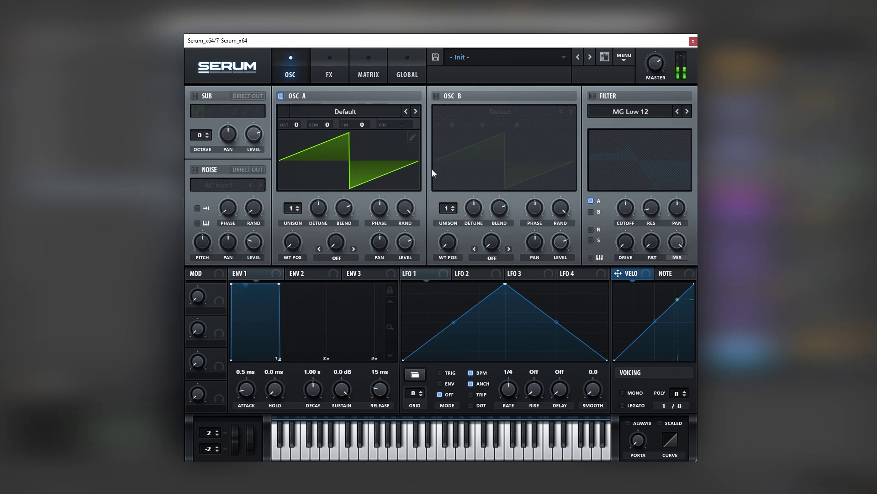
# - In track 7's Serum, enable the sub and noise oscillators and reduce the noise level
pyautogui.click(201, 95)
pyautogui.click(203, 170)
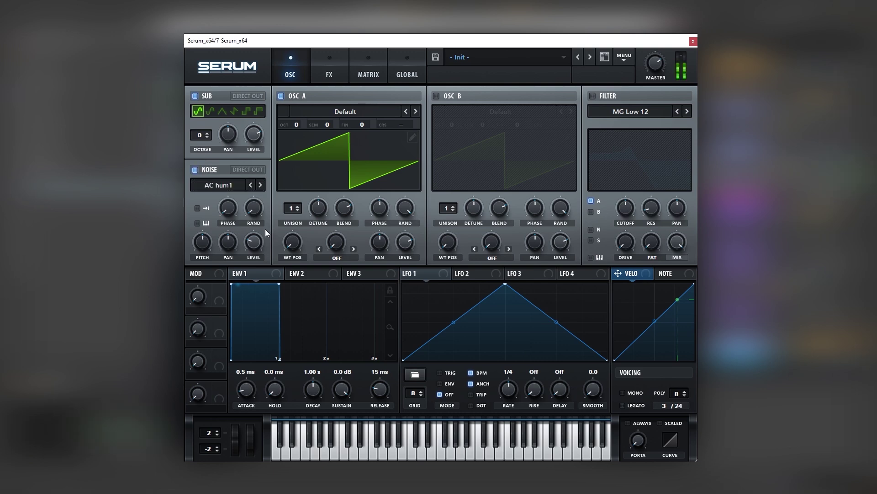
pyautogui.moveTo(248, 250); pyautogui.dragTo(256, 281)
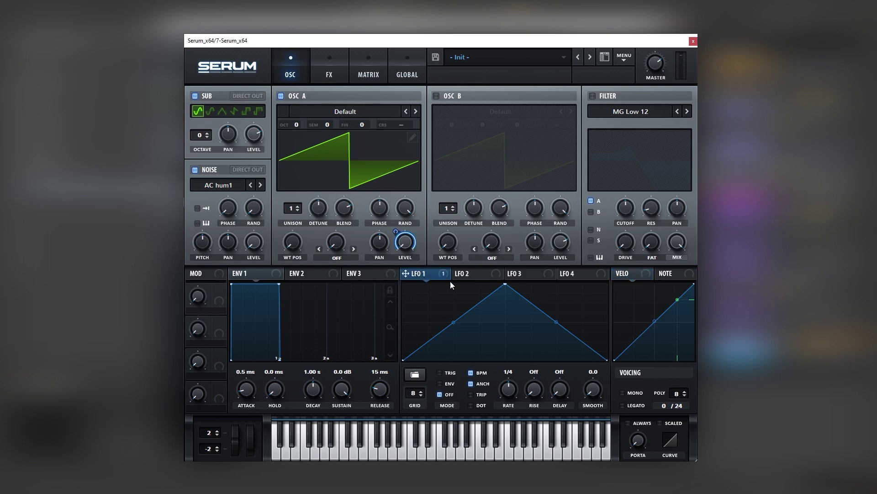
# - Shape LFO 1 with an early peak and a rounded decay, and set it to Trig mode at a 1/2 rate
pyautogui.moveTo(504, 284); pyautogui.dragTo(417, 322)
pyautogui.doubleClick(505, 353)
pyautogui.moveTo(505, 354); pyautogui.dragTo(539, 360)
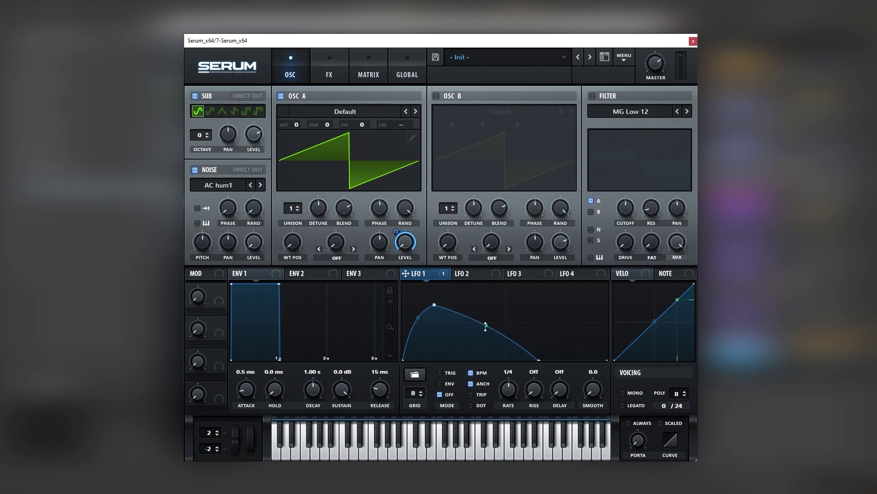
pyautogui.moveTo(536, 363); pyautogui.dragTo(532, 364)
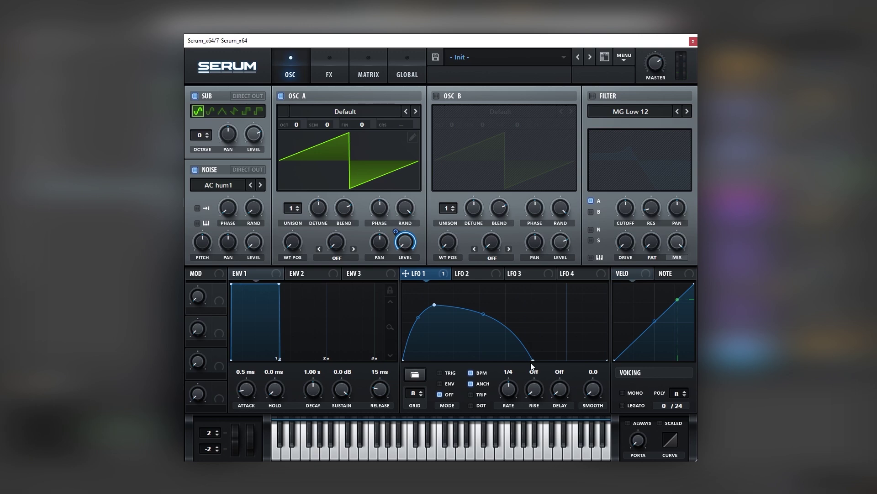
pyautogui.click(448, 372)
pyautogui.moveTo(533, 363); pyautogui.dragTo(520, 366)
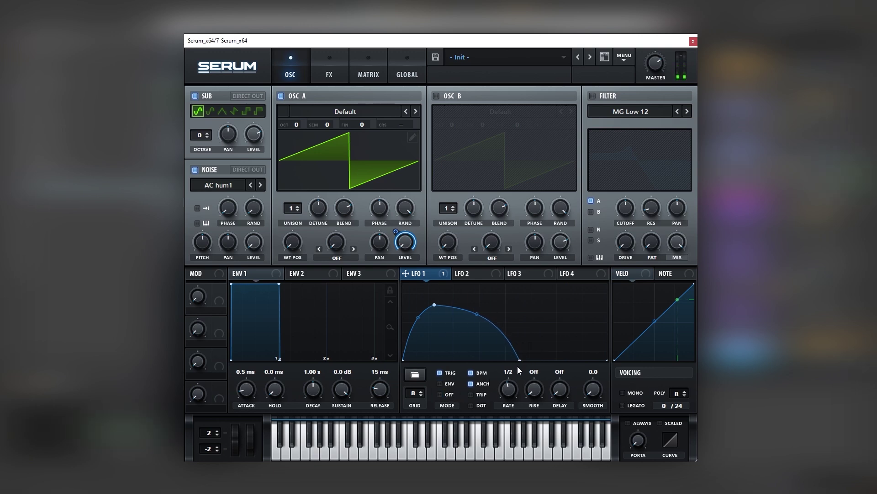
pyautogui.moveTo(480, 320); pyautogui.dragTo(477, 320)
# - Modulate the noise level with LFO 1 by about 12
pyautogui.moveTo(405, 273); pyautogui.dragTo(313, 270)
pyautogui.moveTo(267, 244); pyautogui.dragTo(253, 242)
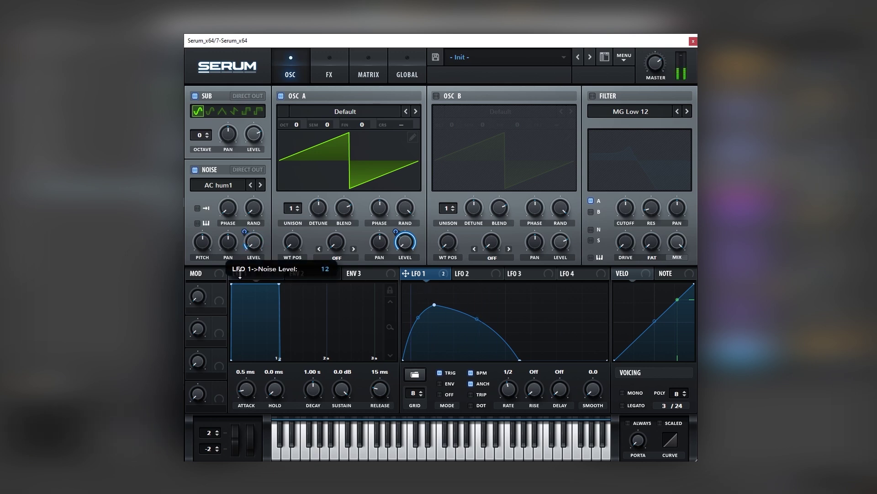
pyautogui.moveTo(252, 137)
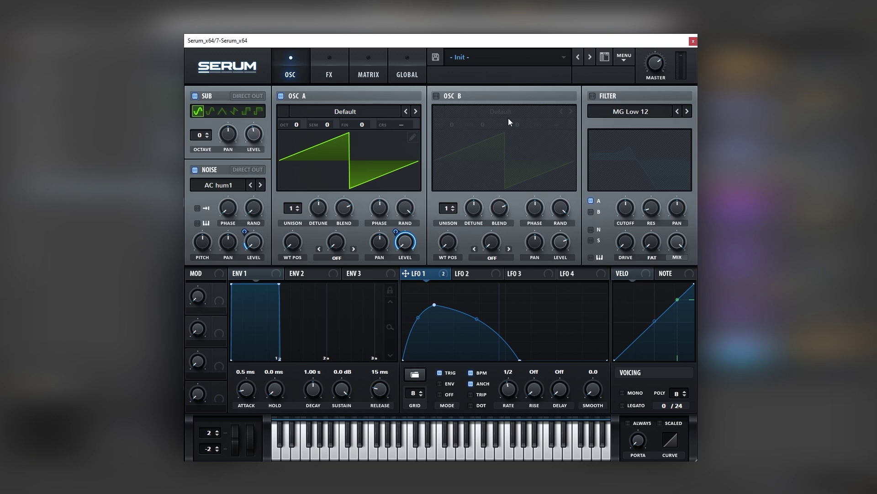
# - Load the analog Basic Shapes wavetable into oscillator A, move its position to the saw shape, and raise it to octave +2
pyautogui.moveTo(295, 120)
pyautogui.click(331, 114)
pyautogui.moveTo(333, 144)
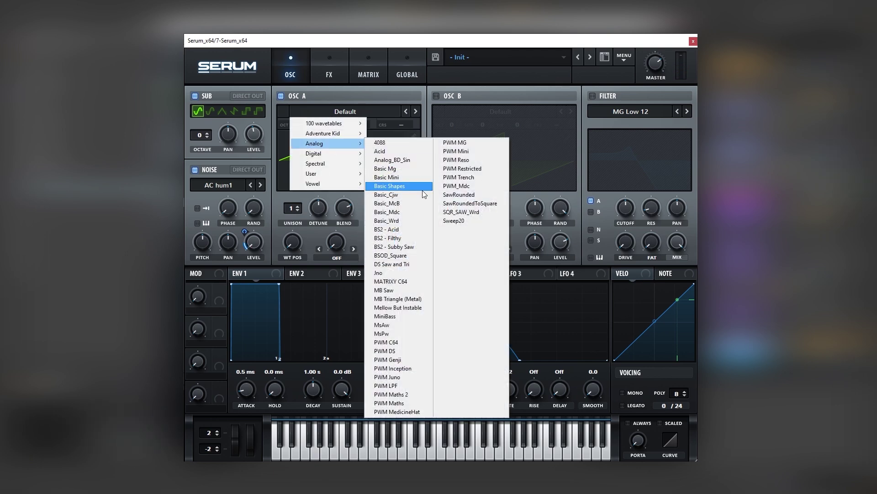
pyautogui.click(423, 190)
pyautogui.moveTo(289, 241); pyautogui.dragTo(294, 229)
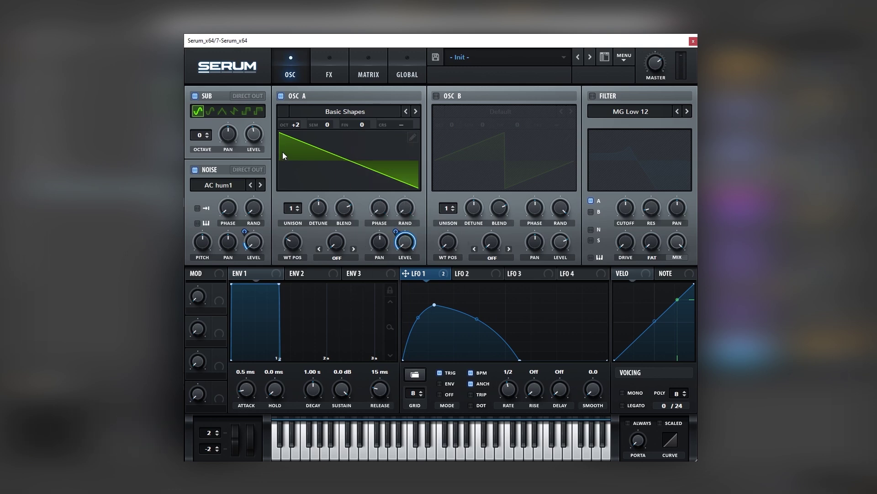
# - Enable oscillator B with the analog Basic Shapes wavetable and move its position to the saw shape
pyautogui.click(437, 96)
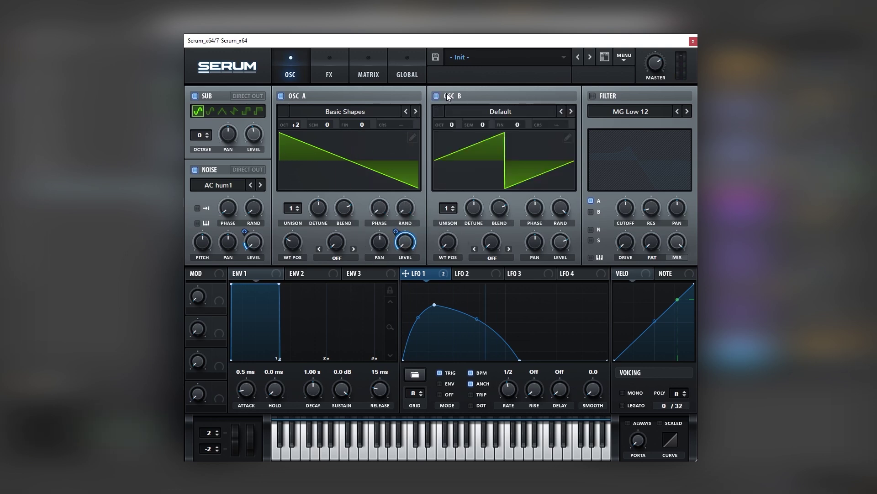
pyautogui.click(477, 115)
pyautogui.moveTo(479, 144)
pyautogui.click(544, 187)
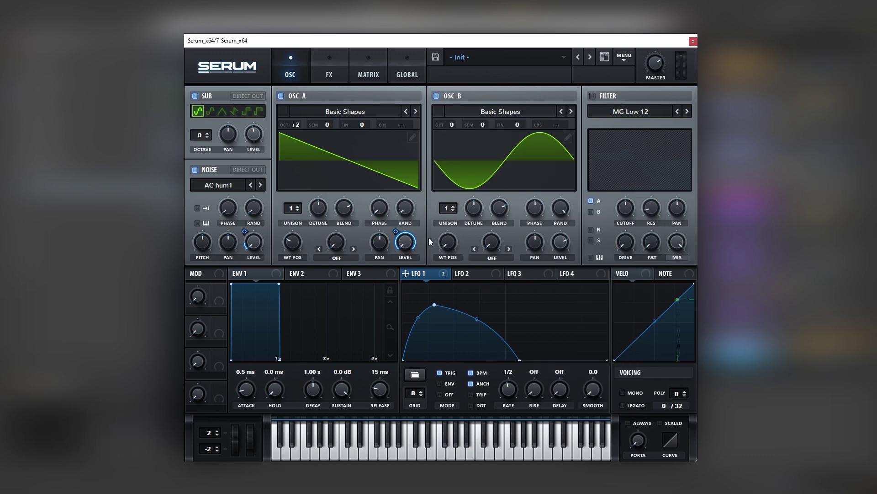
pyautogui.moveTo(456, 227); pyautogui.dragTo(461, 216)
# - Reduce oscillator B's random phase, modulate its level with LFO 1, and raise it to octave +4
pyautogui.moveTo(558, 209); pyautogui.dragTo(465, 325)
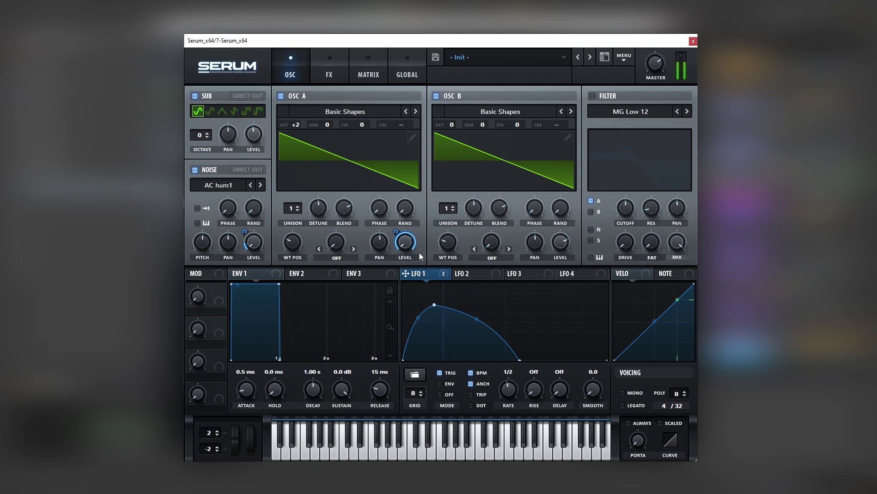
pyautogui.moveTo(561, 243); pyautogui.dragTo(563, 224)
pyautogui.moveTo(457, 127); pyautogui.dragTo(458, 94)
# - Enable a key-tracked MG Low 24 filter on oscillators A and B, raise its resonance, and modulate its cutoff with LFO 1
pyautogui.click(592, 96)
pyautogui.click(687, 113)
pyautogui.moveTo(663, 185); pyautogui.dragTo(665, 161)
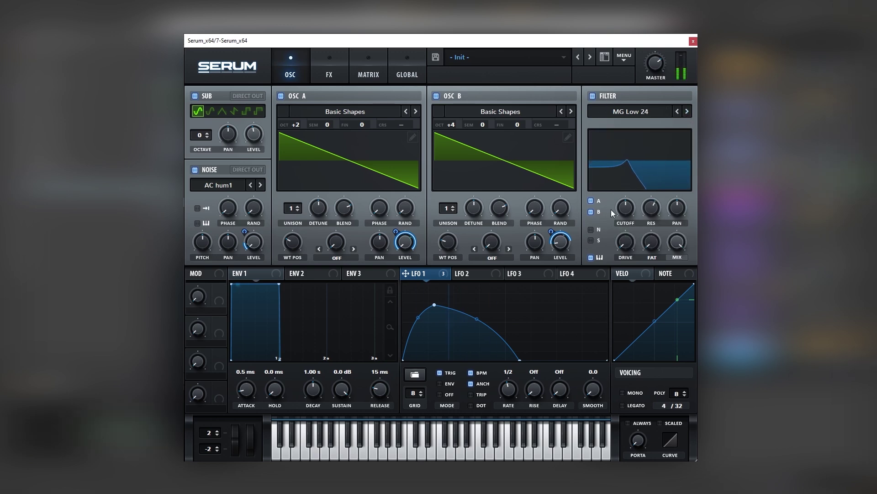
pyautogui.moveTo(621, 211); pyautogui.dragTo(623, 212)
pyautogui.moveTo(623, 215); pyautogui.dragTo(612, 240)
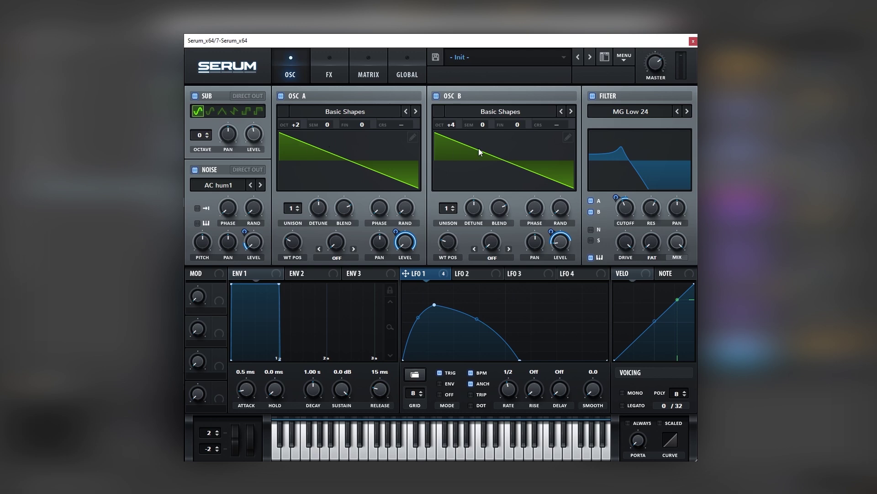
# - Add Tube distortion with increased drive and a compressor with a longer release and raised gain
pyautogui.click(328, 56)
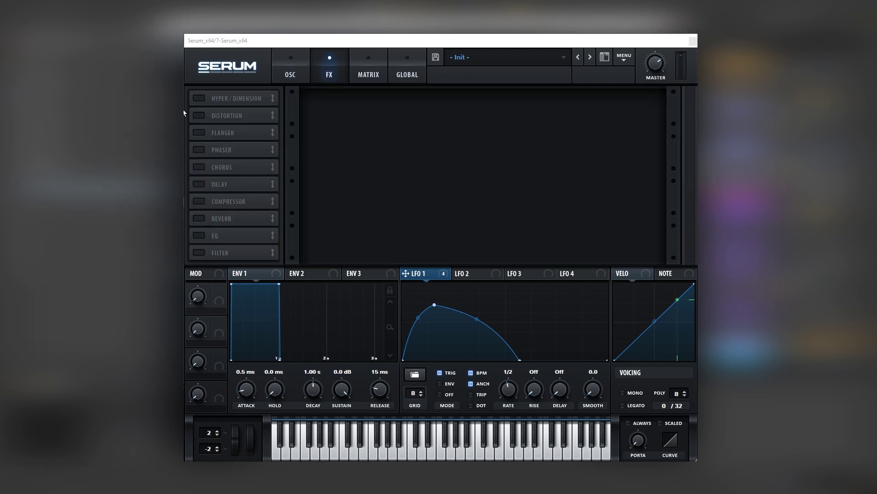
pyautogui.click(199, 116)
pyautogui.moveTo(564, 106); pyautogui.dragTo(580, 51)
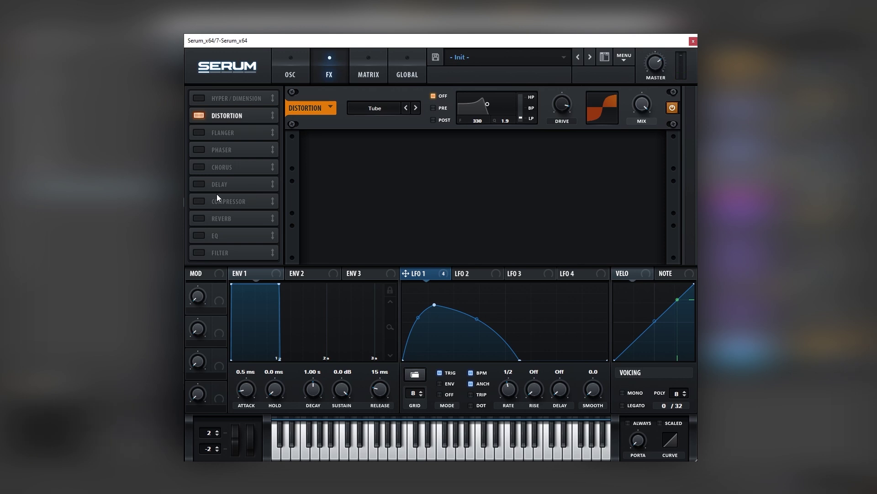
pyautogui.click(190, 202)
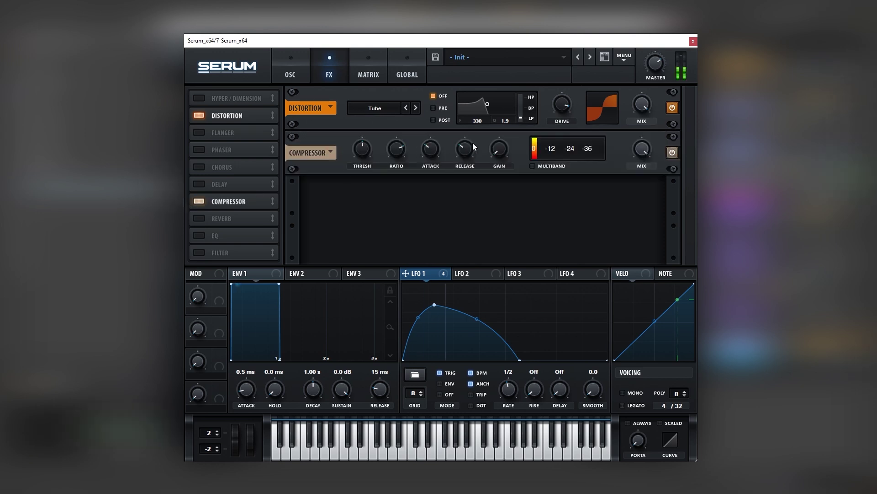
pyautogui.moveTo(487, 148); pyautogui.dragTo(476, 118)
# - Add an MG Low 6 filter effect, lower its cutoff, and modulate the cutoff with LFO 2
pyautogui.click(206, 253)
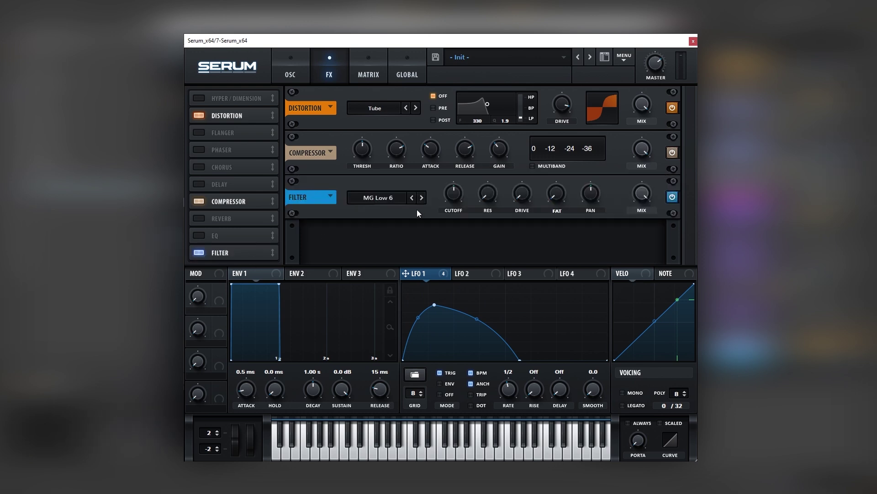
pyautogui.moveTo(442, 194); pyautogui.dragTo(430, 259)
pyautogui.click(471, 273)
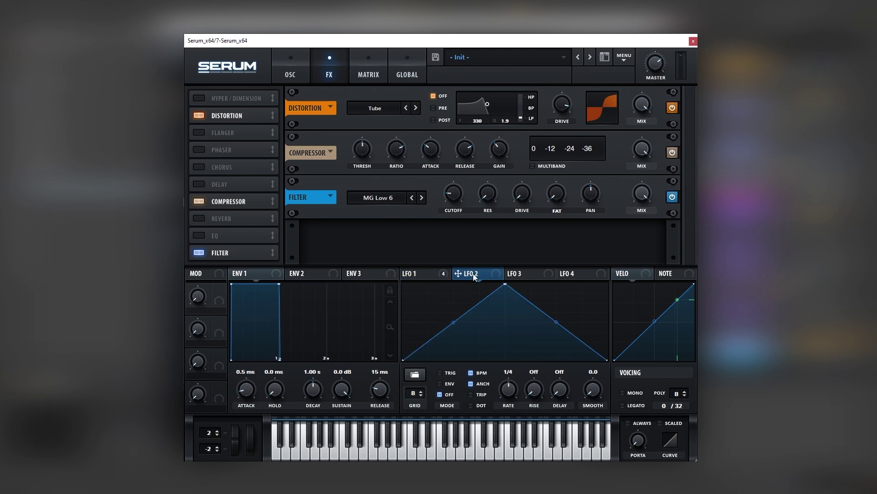
pyautogui.moveTo(450, 195); pyautogui.dragTo(449, 198)
# - Set LFO 2 to Trig mode at a 1/2 rate and shape it with an early peak and a long curved decay
pyautogui.moveTo(506, 375); pyautogui.dragTo(499, 387)
pyautogui.moveTo(507, 285); pyautogui.dragTo(421, 330)
pyautogui.doubleClick(489, 346)
pyautogui.moveTo(497, 348); pyautogui.dragTo(577, 362)
pyautogui.moveTo(503, 337); pyautogui.dragTo(503, 347)
pyautogui.moveTo(577, 359); pyautogui.dragTo(582, 361)
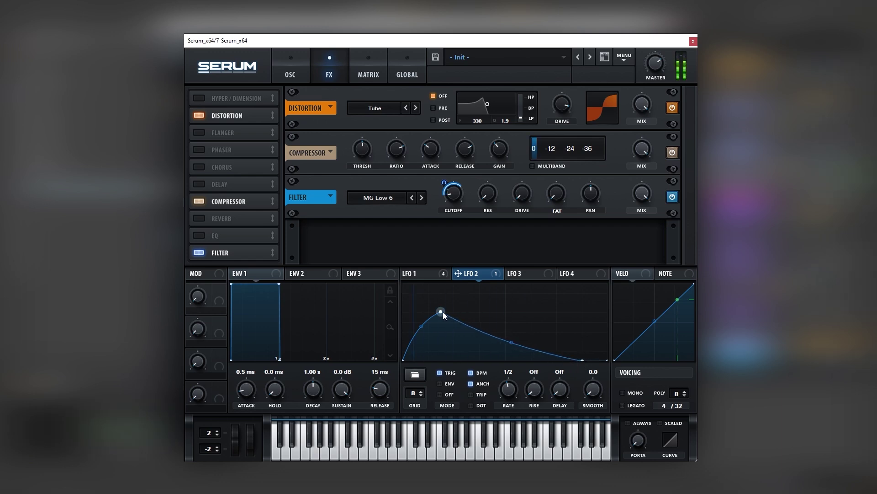
pyautogui.moveTo(441, 312); pyautogui.dragTo(442, 303)
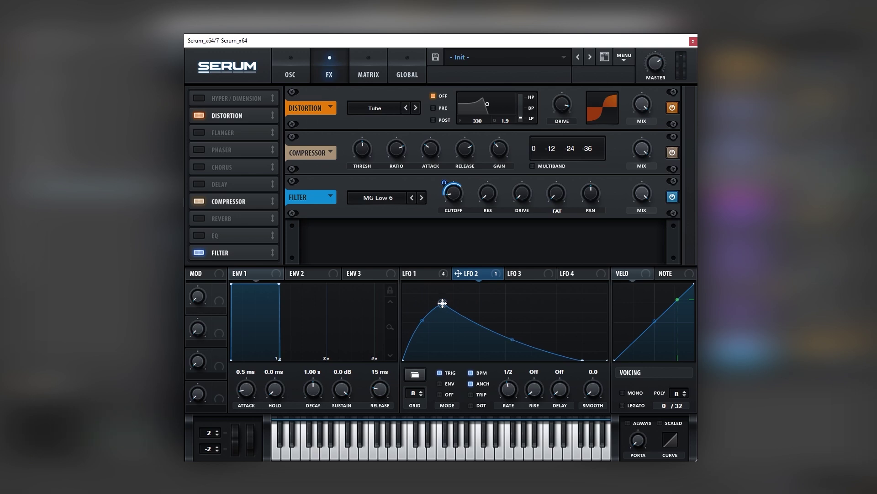
pyautogui.moveTo(450, 196)
pyautogui.click(305, 69)
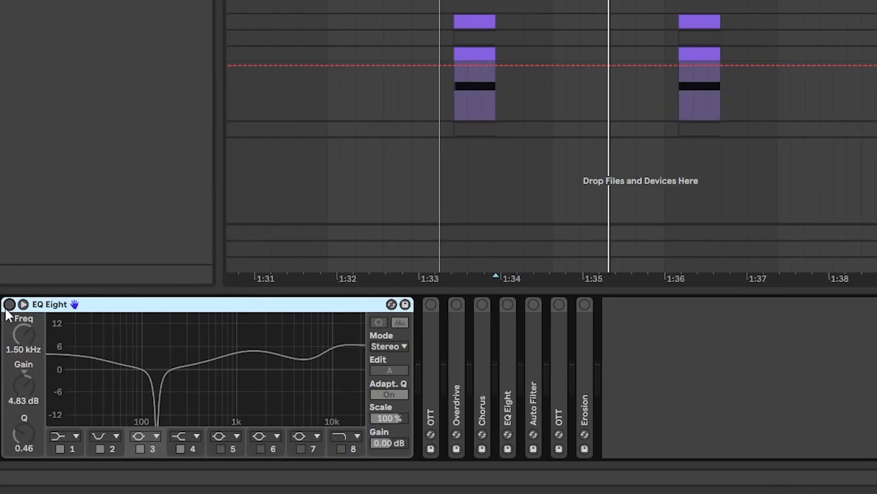
# - Turn on the first EQ Eight in the effect chain and play the bass while selecting its 144 Hz notch band
pyautogui.click(9, 304)
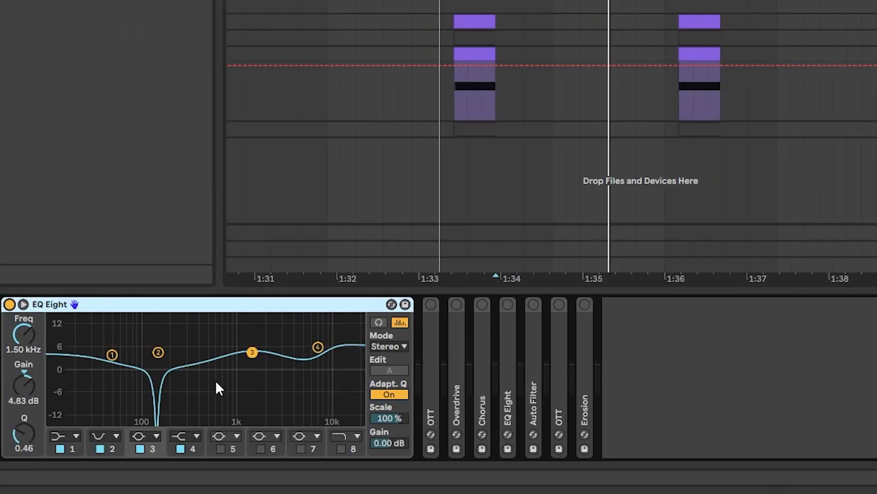
pyautogui.press('space')
pyautogui.press('space')
pyautogui.click(158, 354)
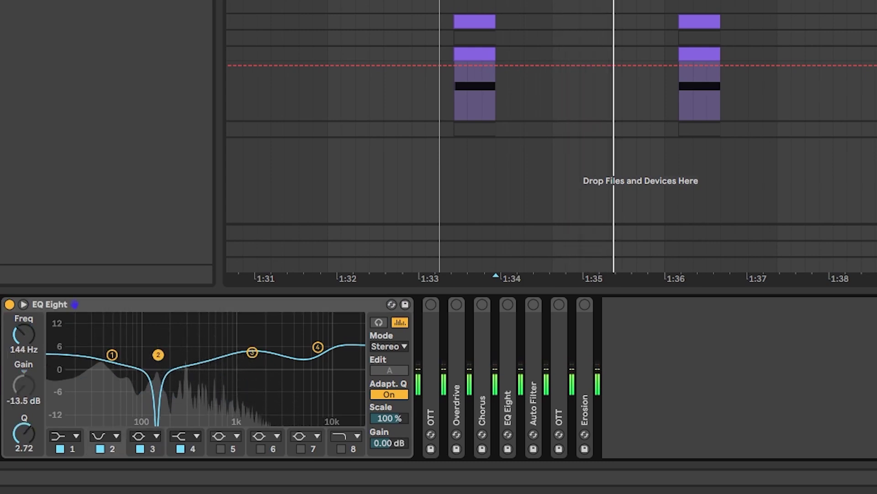
# - Bypass and re-enable the EQ Eight during playback to compare the bass with and without the notch
pyautogui.press('space')
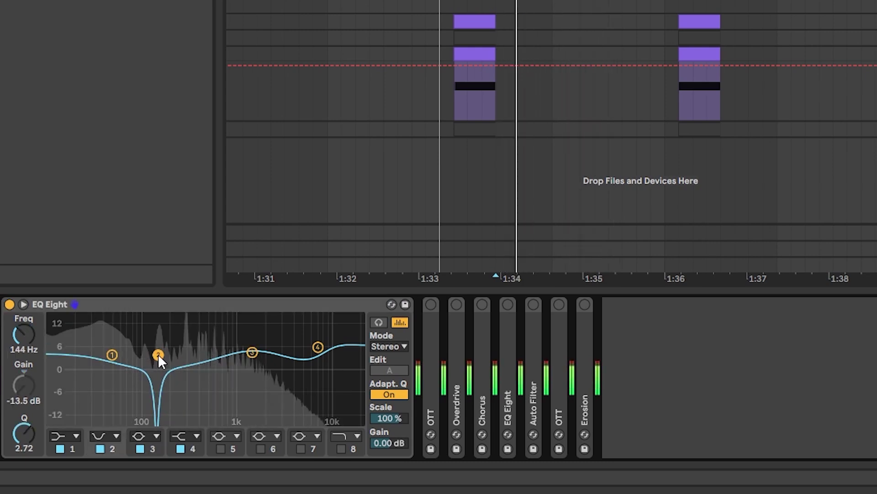
pyautogui.click(9, 304)
pyautogui.click(9, 305)
pyautogui.press('space')
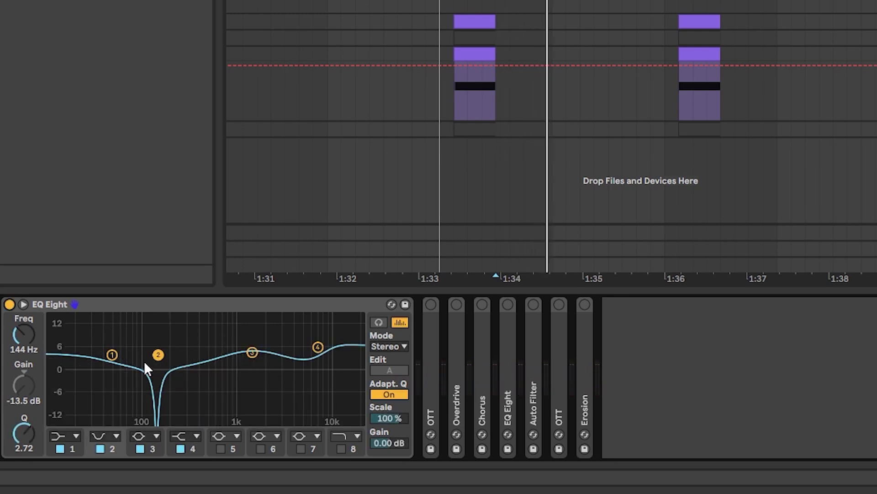
pyautogui.press('space')
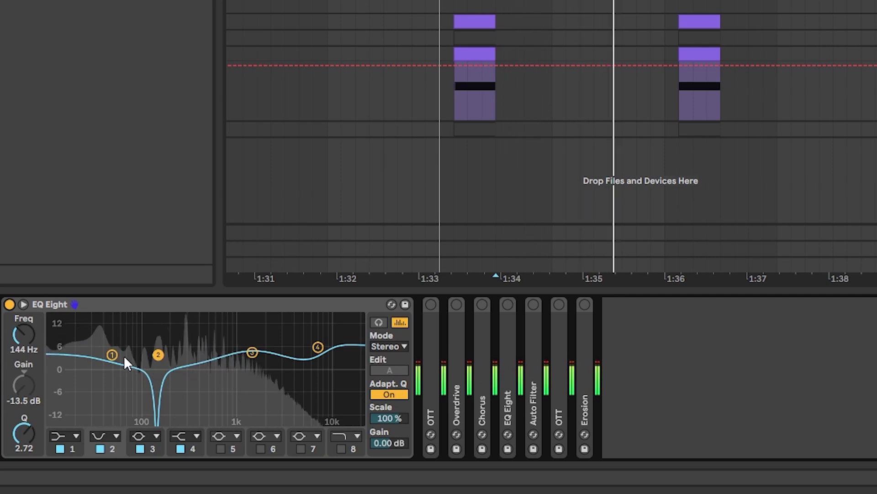
# - Stop playback and inspect the first EQ Eight's third band and its high shelf at 7.74 kHz
pyautogui.press('space')
pyautogui.click(252, 352)
pyautogui.click(330, 348)
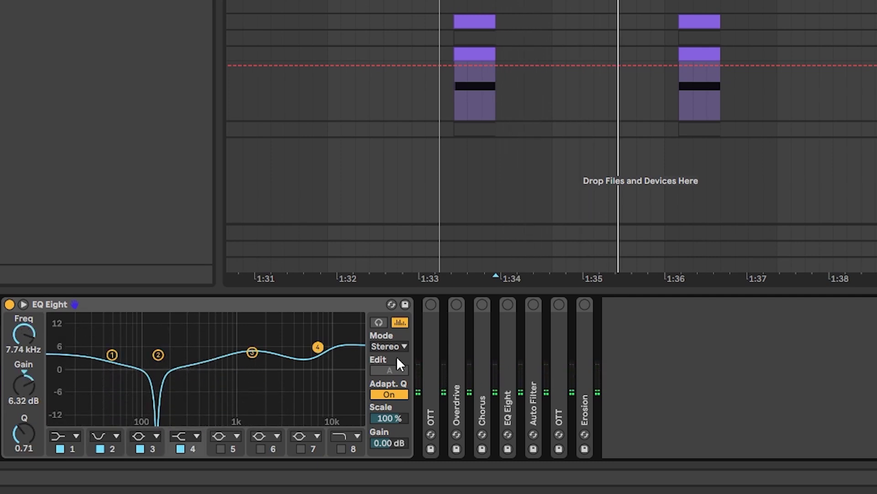
# - Unfold and turn on the first OTT and the Overdrive, playing the bass after each one
pyautogui.press('space')
pyautogui.doubleClick(432, 339)
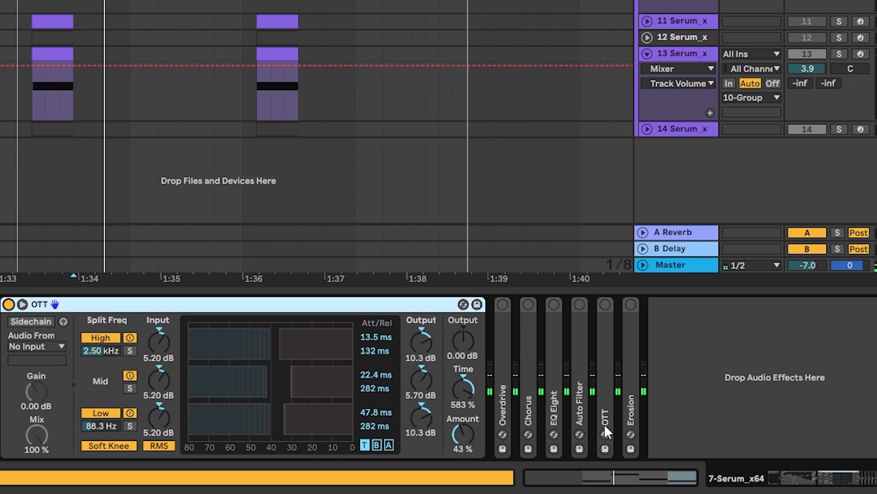
pyautogui.press('space')
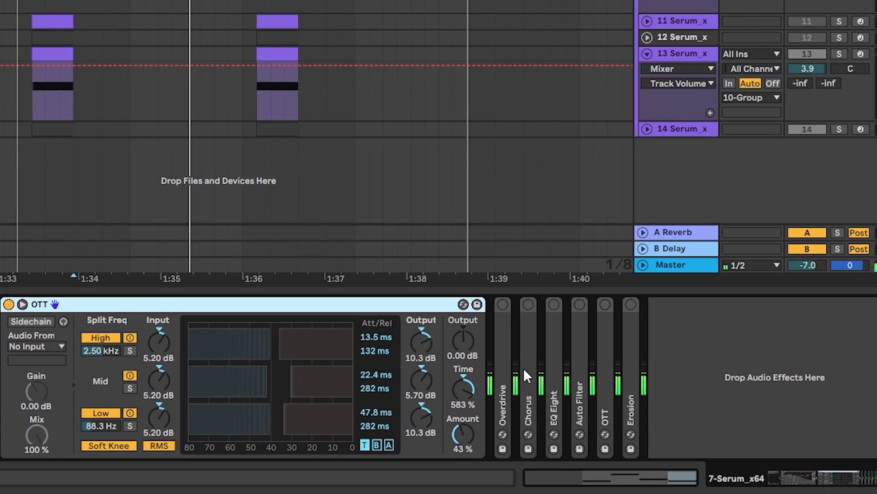
pyautogui.doubleClick(507, 354)
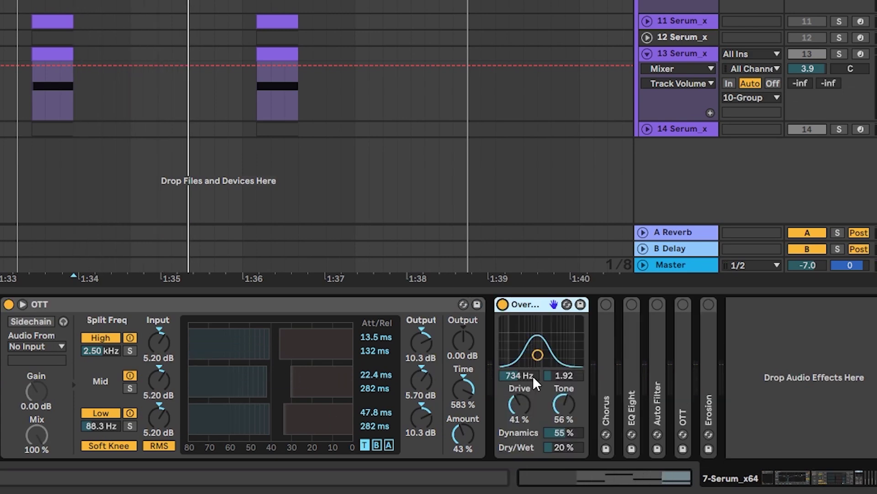
pyautogui.press('space')
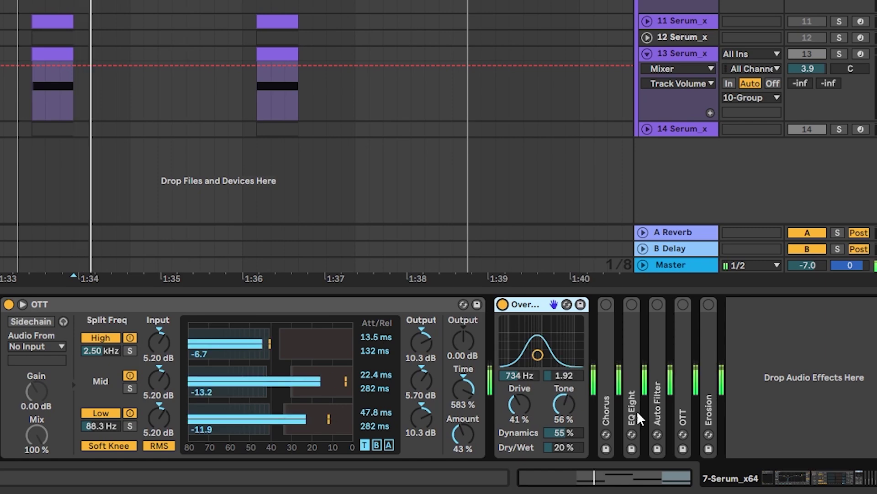
pyautogui.press('space')
# - Unfold and turn on the Chorus and the second EQ Eight, playing the bass through them
pyautogui.doubleClick(603, 350)
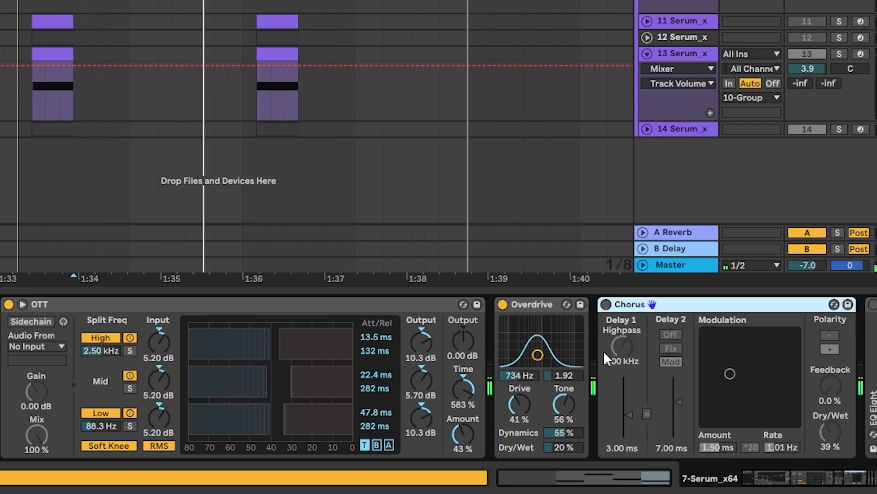
pyautogui.click(606, 305)
pyautogui.click(828, 479)
pyautogui.press('space')
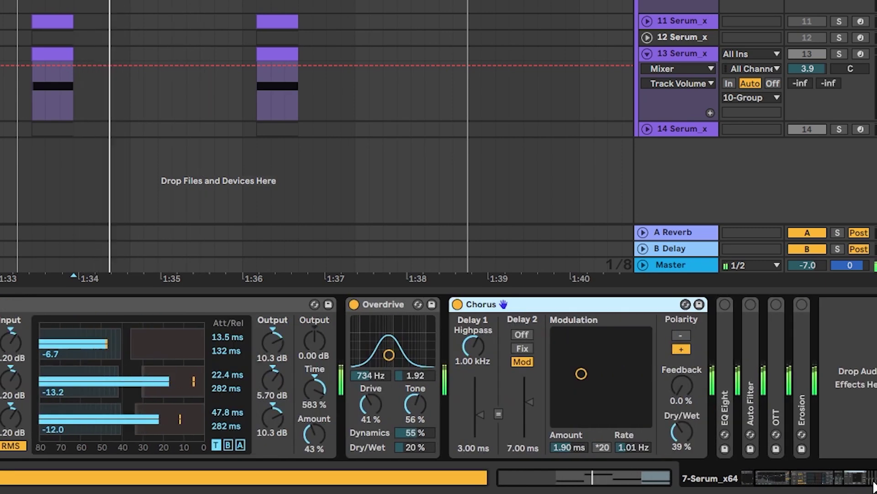
pyautogui.doubleClick(724, 389)
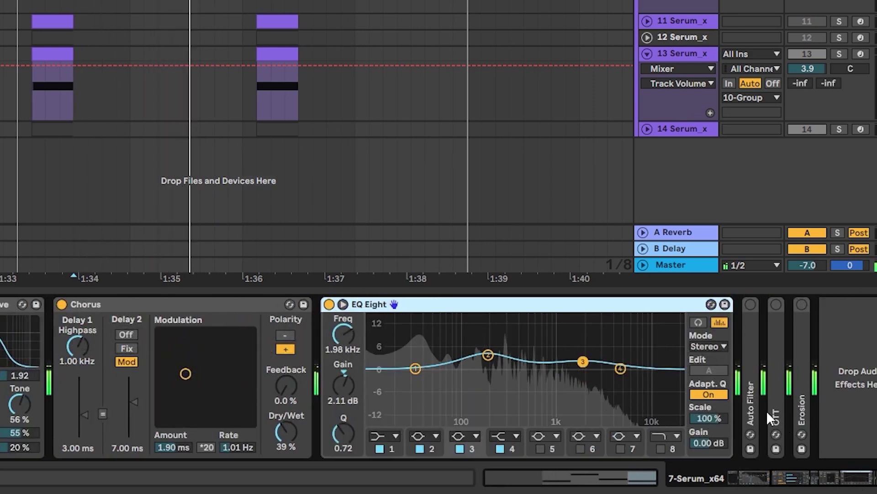
# - Unfold and turn on the Auto Filter, show its frequency automation on track 7, and play the bass from 69.3
pyautogui.click(753, 389)
pyautogui.doubleClick(753, 388)
pyautogui.click(807, 474)
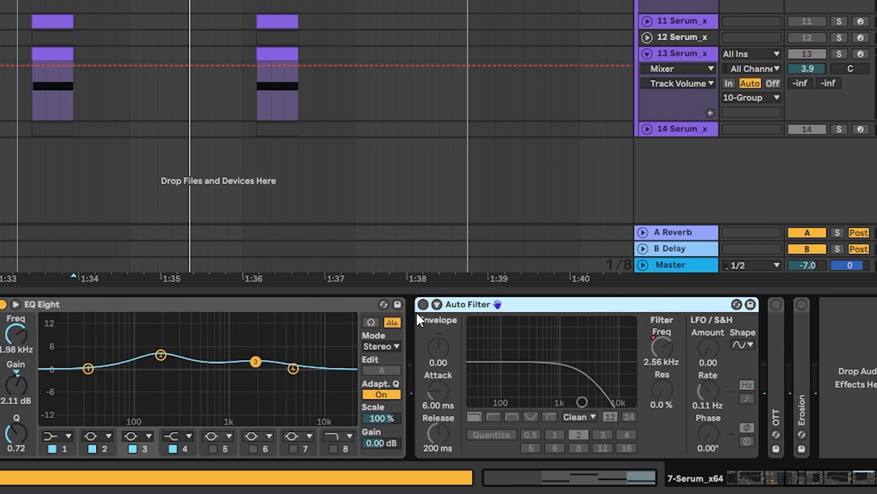
pyautogui.rightClick(668, 352)
pyautogui.click(683, 360)
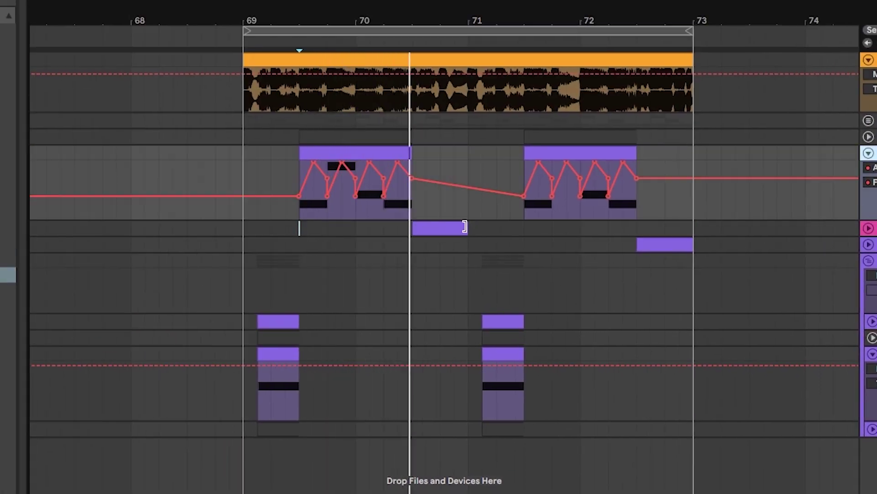
pyautogui.click(298, 206)
pyautogui.press('space')
pyautogui.press('space')
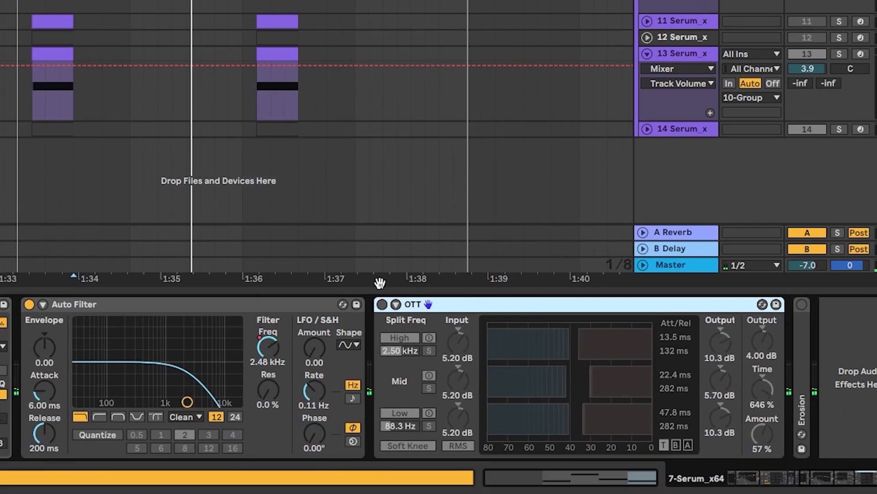
# - Turn on the second OTT and the Erosion at the end of the chain and audition the bass
pyautogui.click(382, 304)
pyautogui.doubleClick(805, 381)
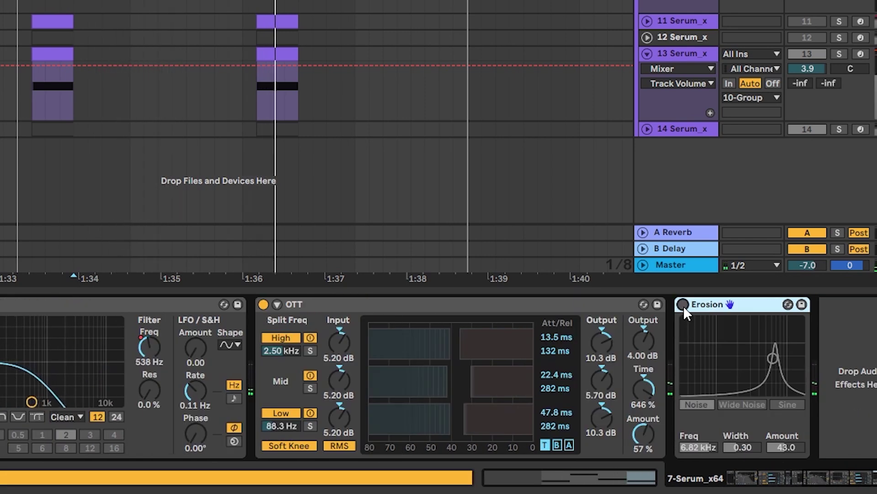
pyautogui.click(684, 304)
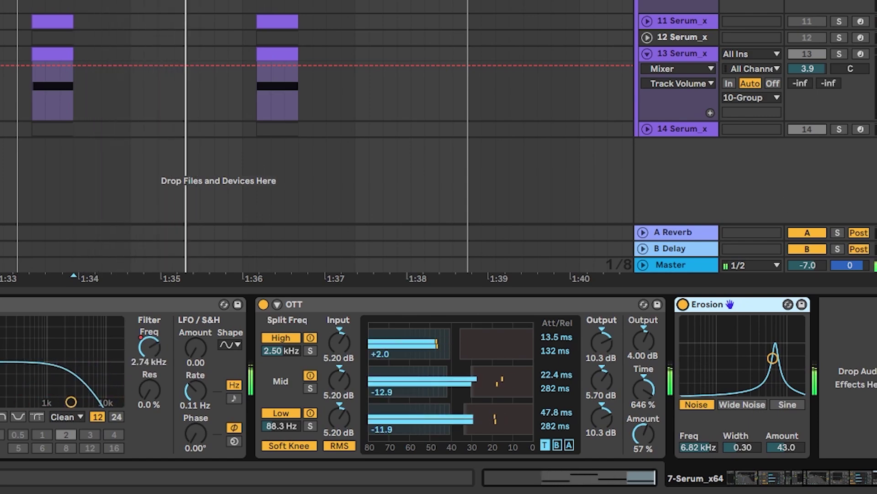
pyautogui.press('space')
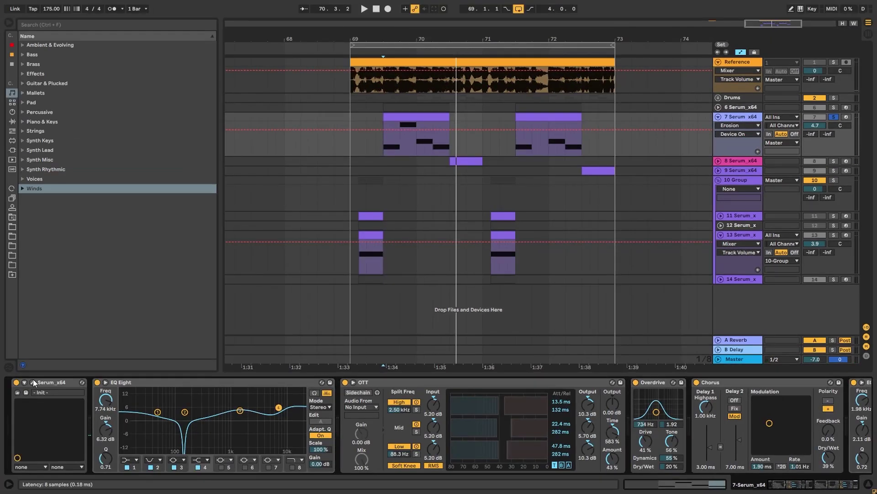
# - Open the Serum patch on track 7 and set the sub oscillator level to 67% during playback
pyautogui.click(32, 381)
pyautogui.click(232, 118)
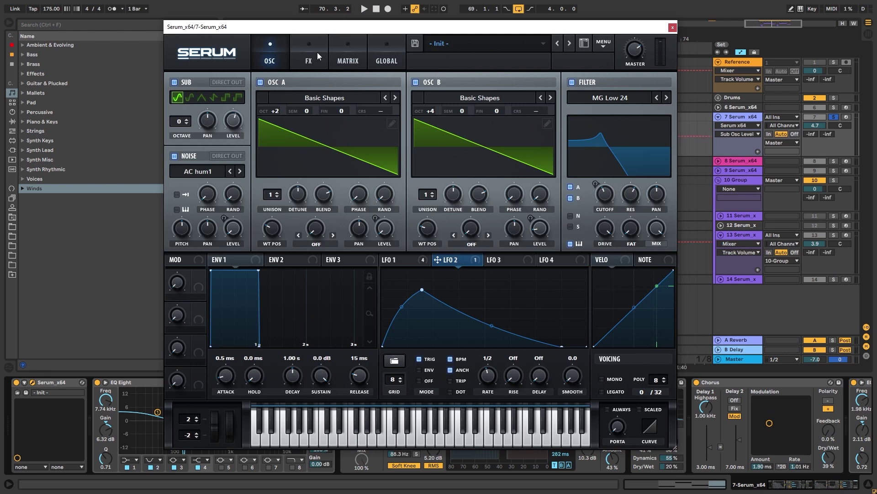
pyautogui.press('space')
pyautogui.moveTo(234, 105)
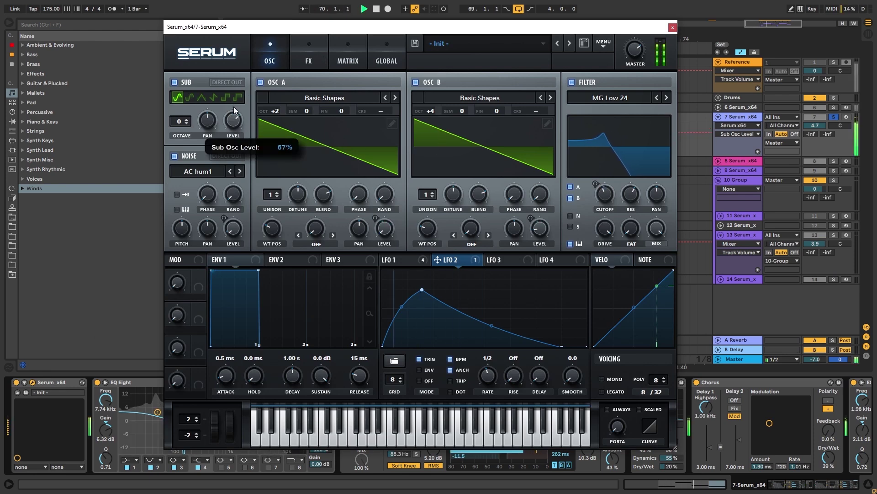
pyautogui.press('space')
# - Show LFO 1, set its modulation of oscillator A's level to 100, and set oscillator B's level to 15%
pyautogui.click(540, 228)
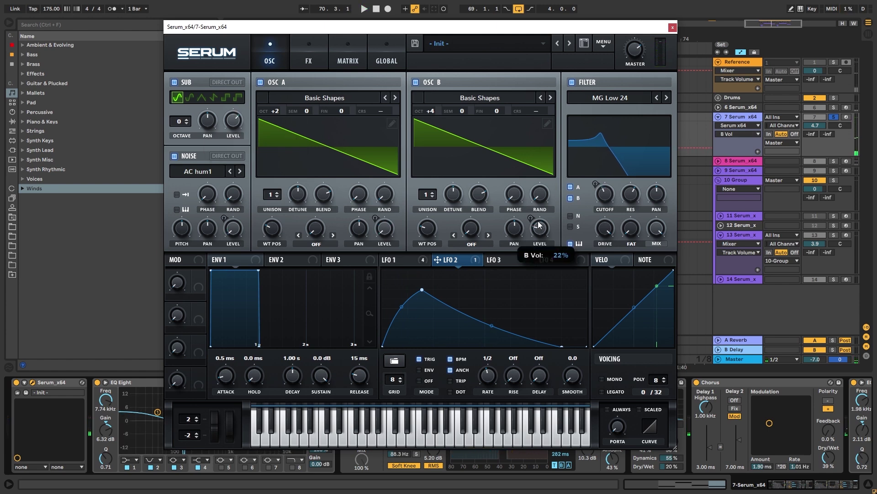
pyautogui.click(406, 260)
pyautogui.moveTo(376, 231)
pyautogui.press('space')
pyautogui.moveTo(376, 232); pyautogui.dragTo(374, 216)
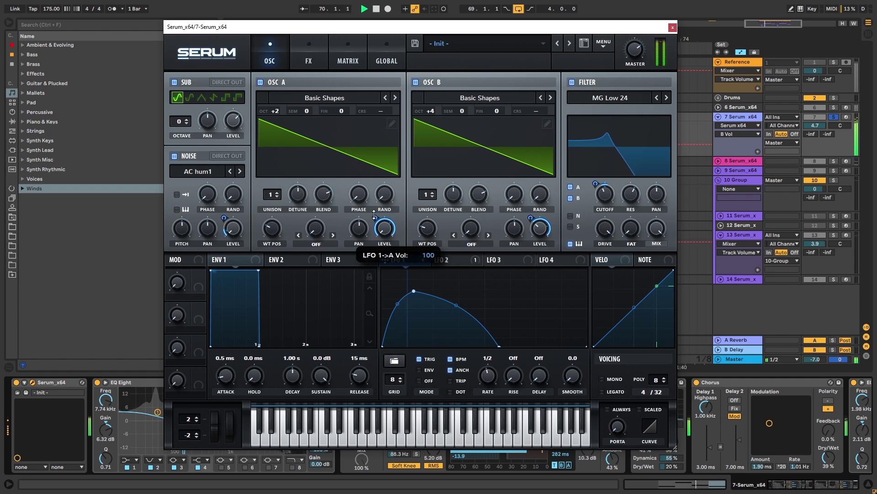
pyautogui.press('space')
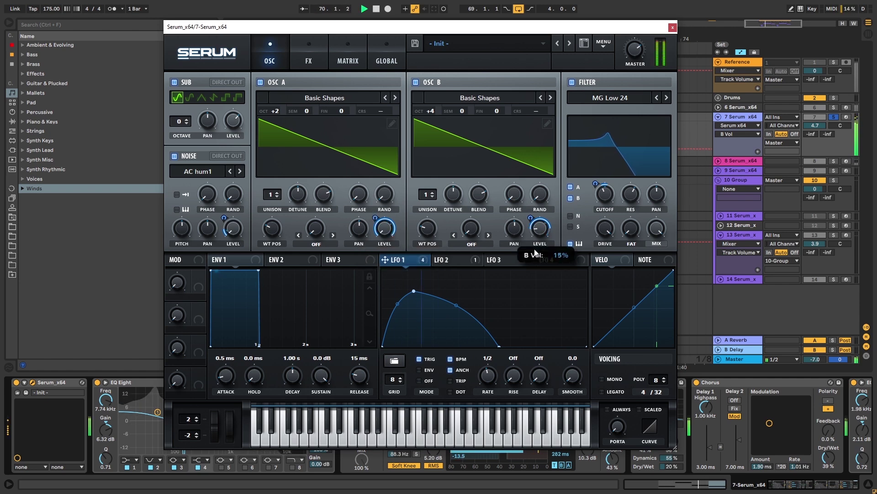
# - Fine-tune the cutoff of the MG Low 24 filter while the bass plays
pyautogui.click(607, 198)
pyautogui.moveTo(607, 196)
pyautogui.mouseDown()
pyautogui.moveTo(599, 200)
pyautogui.moveTo(602, 187)
pyautogui.mouseUp()
pyautogui.press('space')
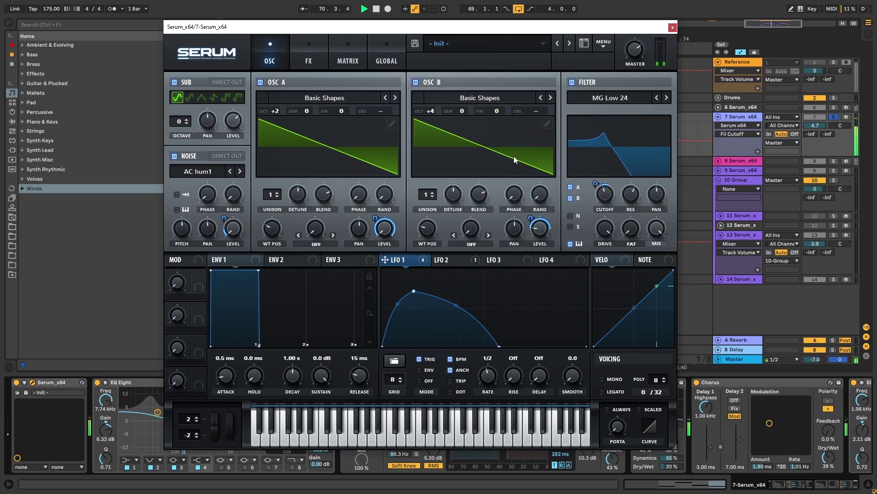
# - Enable the Serum compressor's multiband mode and set the Tube distortion drive to 82% during playback
pyautogui.click(301, 51)
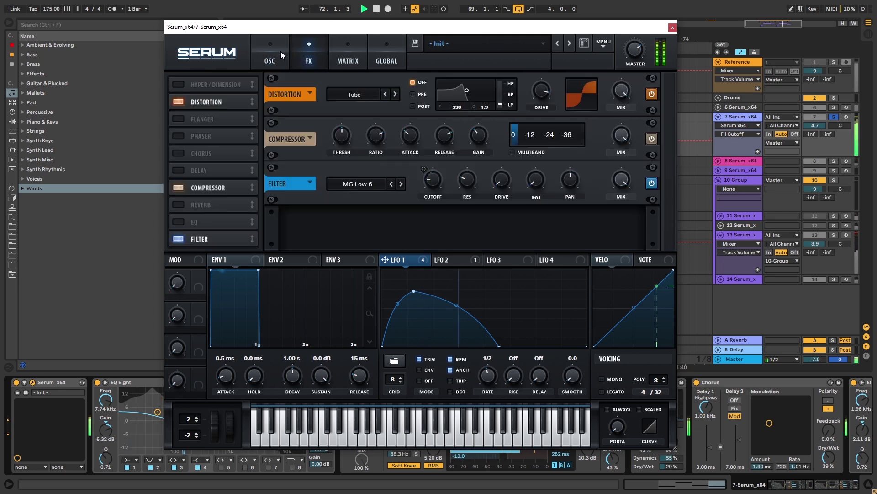
pyautogui.click(281, 51)
pyautogui.click(311, 50)
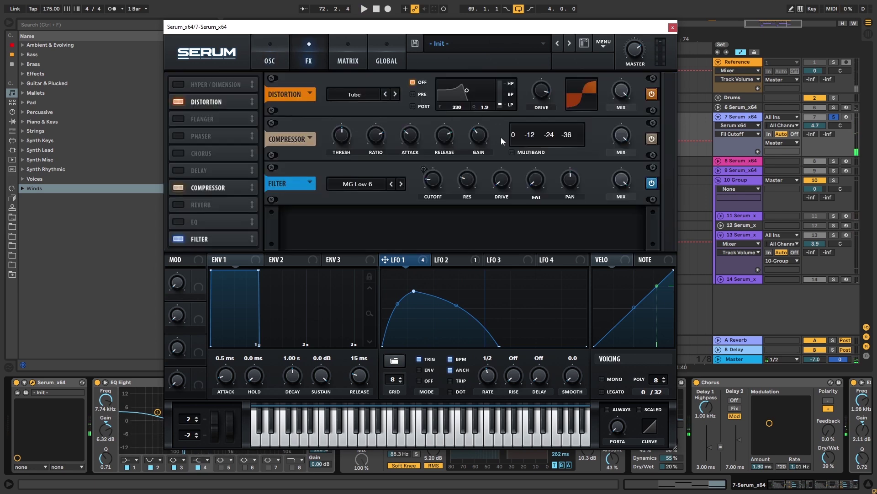
pyautogui.click(509, 152)
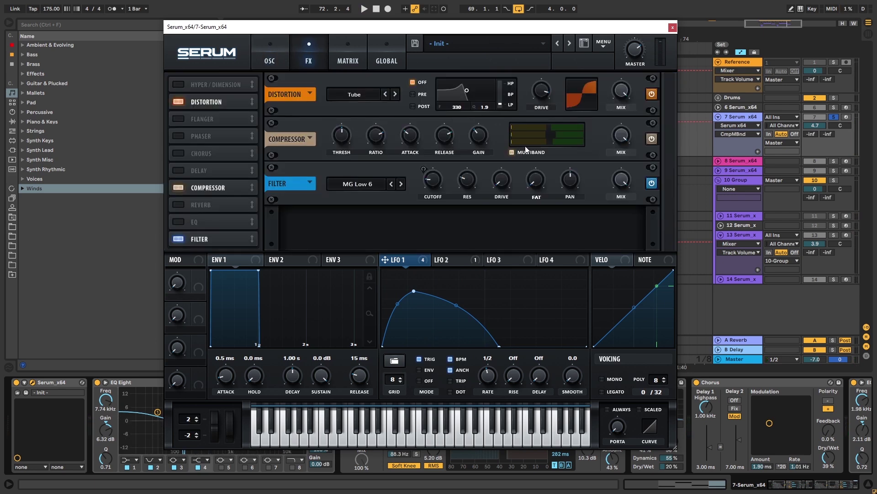
pyautogui.press('space')
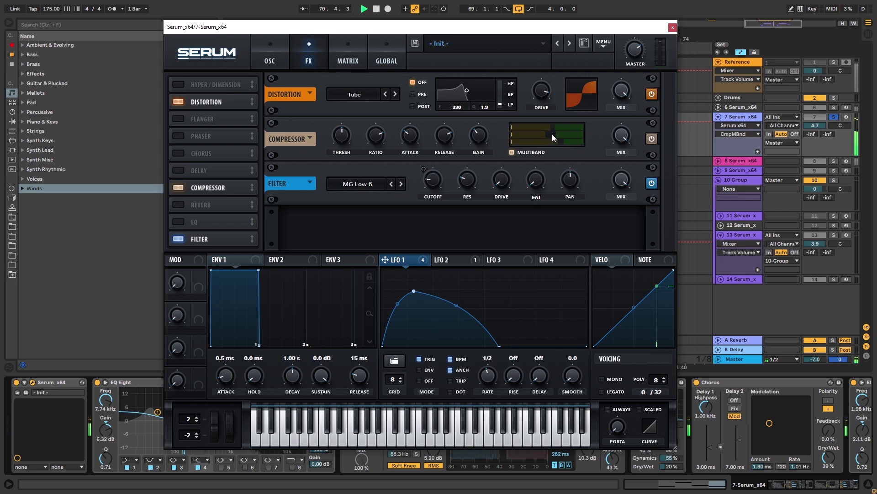
pyautogui.click(541, 89)
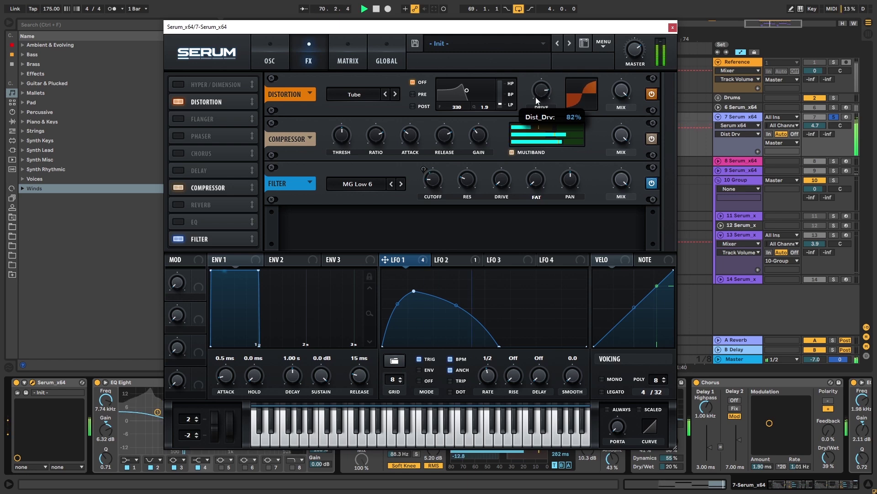
# - Close the Serum window, unsolo track 7, and play all the layers together
pyautogui.click(265, 58)
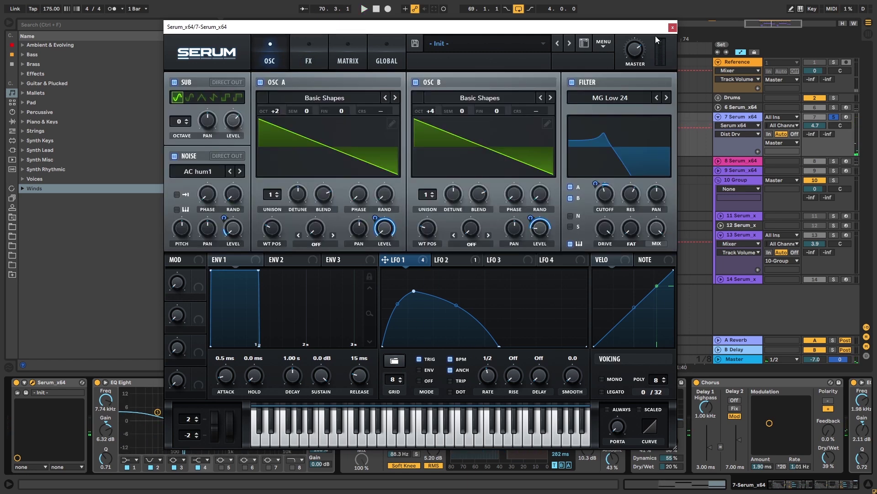
pyautogui.click(673, 28)
pyautogui.press('space')
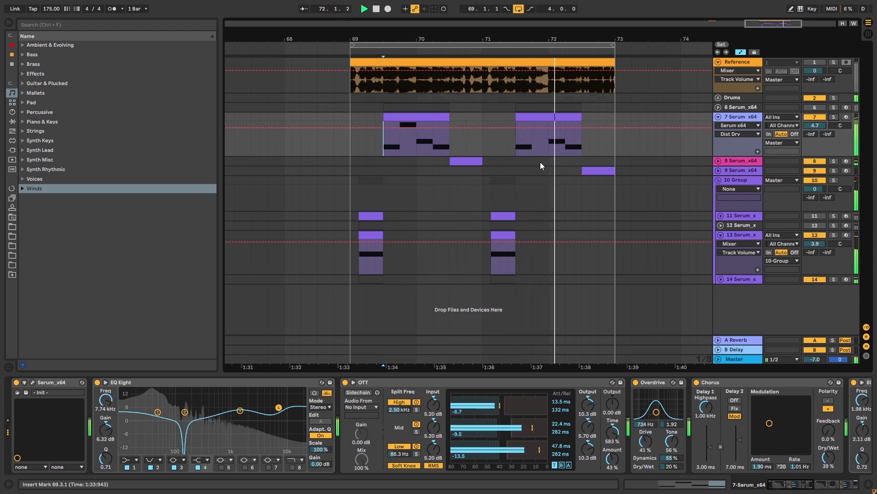
pyautogui.press('space')
# - Select the clip on track 8, expand the track, and audition it soloed
pyautogui.click(469, 162)
pyautogui.click(730, 162)
pyautogui.click(720, 160)
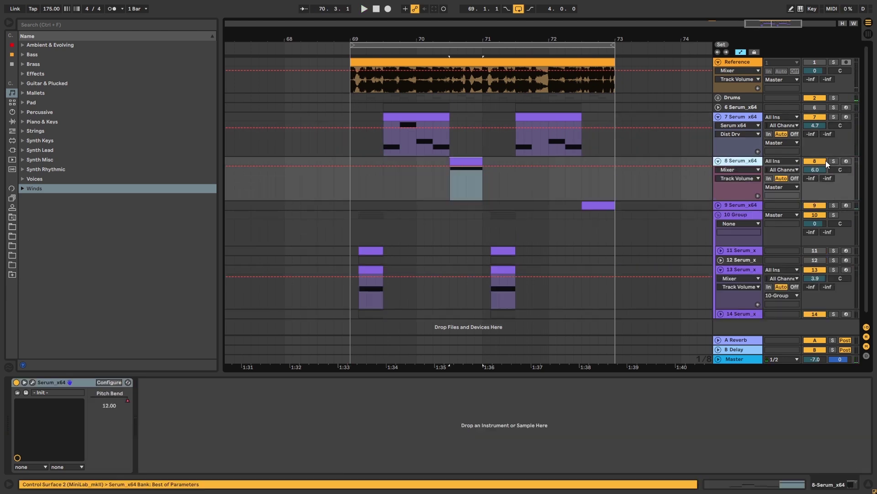
pyautogui.click(834, 161)
pyautogui.press('space')
pyautogui.click(832, 161)
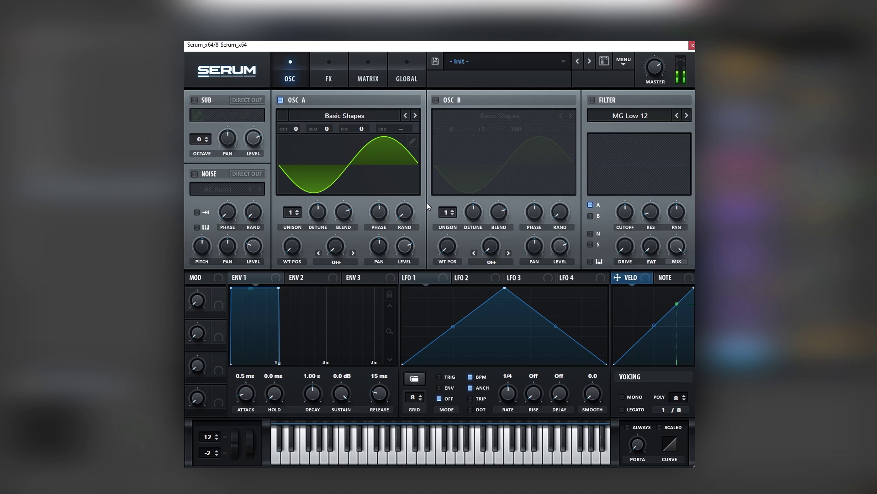
# - Turn on oscillator B with a semitone offset of +1 and a fine tune of 100, test the pitch wheel, and check the effects
pyautogui.click(450, 106)
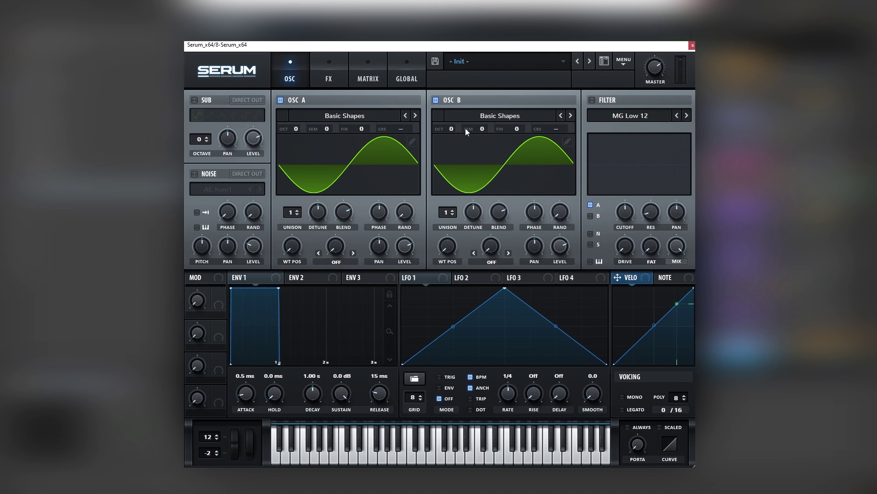
pyautogui.moveTo(467, 127); pyautogui.dragTo(468, 123)
pyautogui.moveTo(508, 127); pyautogui.dragTo(519, 48)
pyautogui.moveTo(236, 443)
pyautogui.mouseDown()
pyautogui.moveTo(238, 418)
pyautogui.moveTo(231, 450)
pyautogui.mouseUp()
pyautogui.click(328, 70)
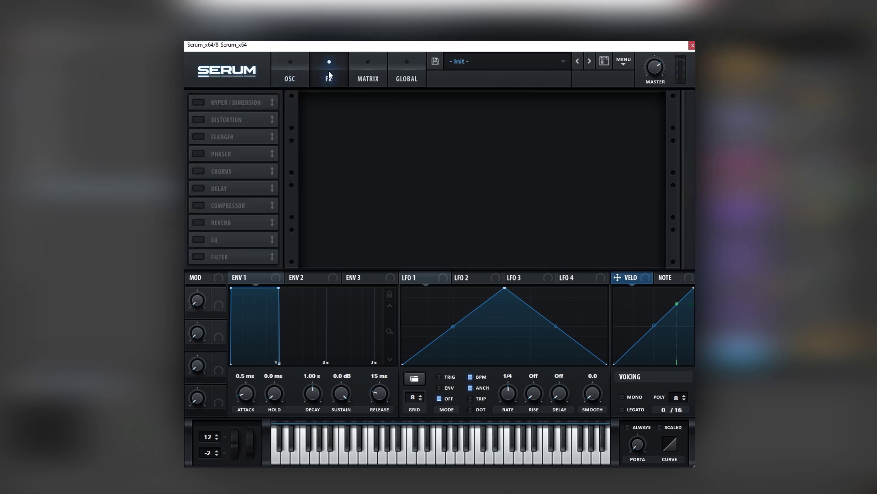
pyautogui.click(294, 73)
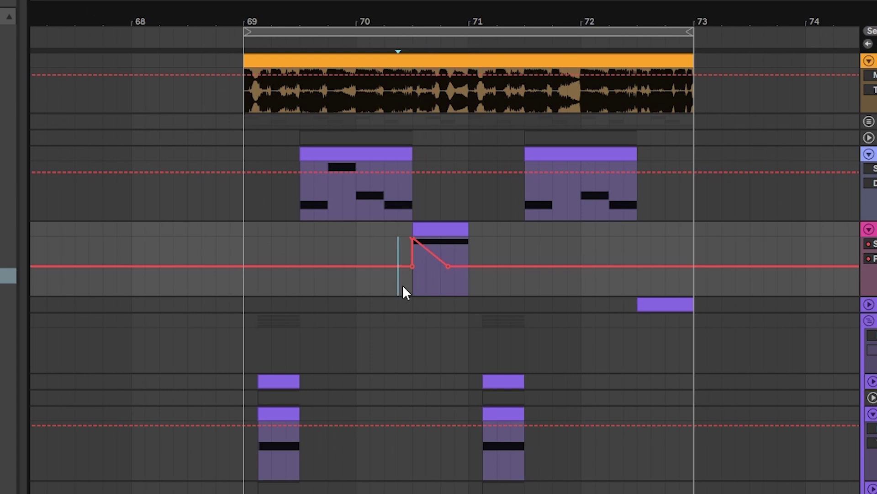
# - Show track 8's Pitch Bend automation, play the arrangement around bar 70 to hear it, and place the insert marker at 72.3
pyautogui.moveTo(403, 285); pyautogui.dragTo(409, 284)
pyautogui.press('space')
pyautogui.press('space')
pyautogui.click(328, 288)
pyautogui.press('space')
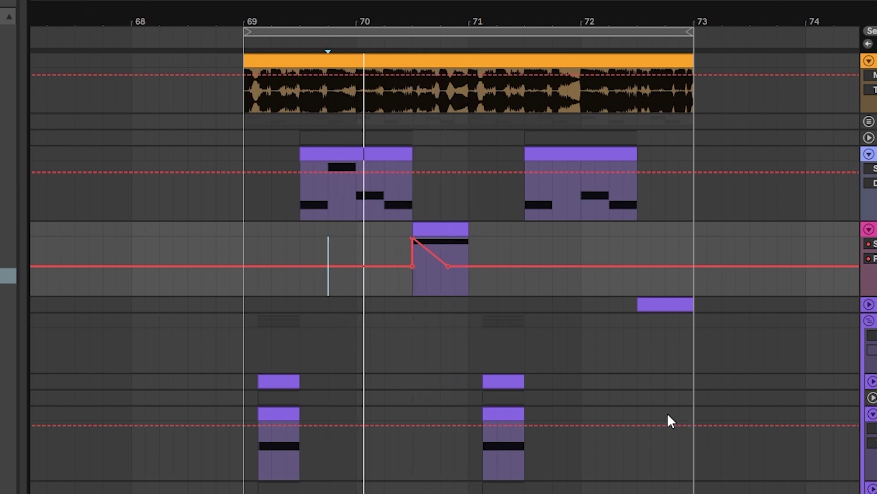
pyautogui.press('space')
pyautogui.click(468, 301)
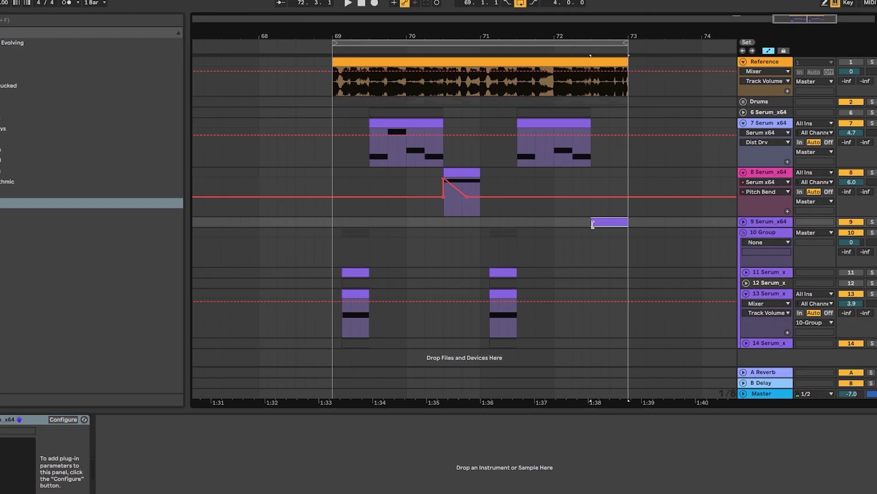
pyautogui.click(638, 292)
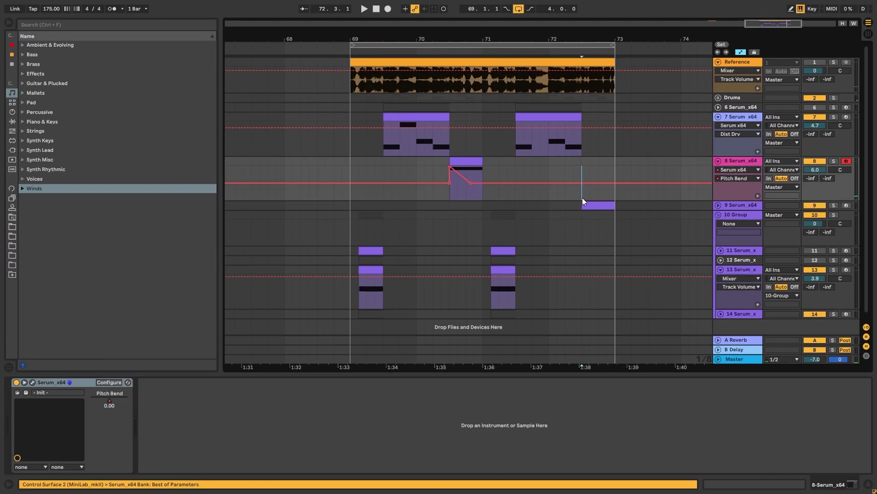
# - Expand track 9, select it, and audition its clip soloed
pyautogui.press('space')
pyautogui.click(719, 205)
pyautogui.click(731, 204)
pyautogui.click(833, 206)
pyautogui.press('space')
pyautogui.press('space')
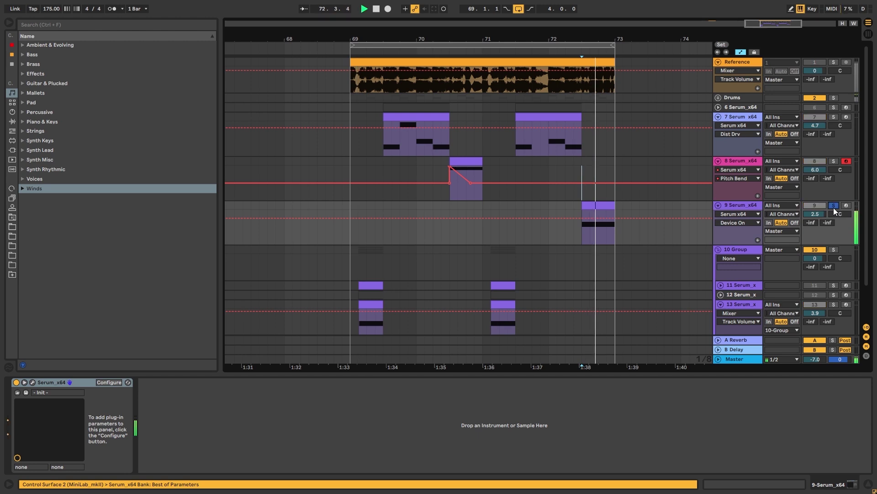
pyautogui.press('space')
# - Audition the Reference track soloed for comparison, and unsolo it
pyautogui.click(833, 63)
pyautogui.press('space')
pyautogui.press('space')
pyautogui.click(833, 61)
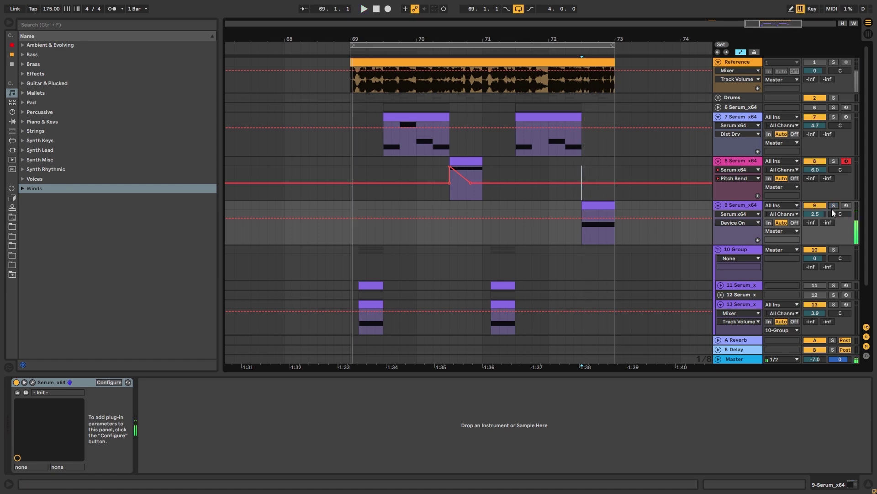
# - In a fresh Serum patch, turn on the sub oscillator and set oscillator A to the Basic Shapes wavetable at octave +4
pyautogui.click(737, 205)
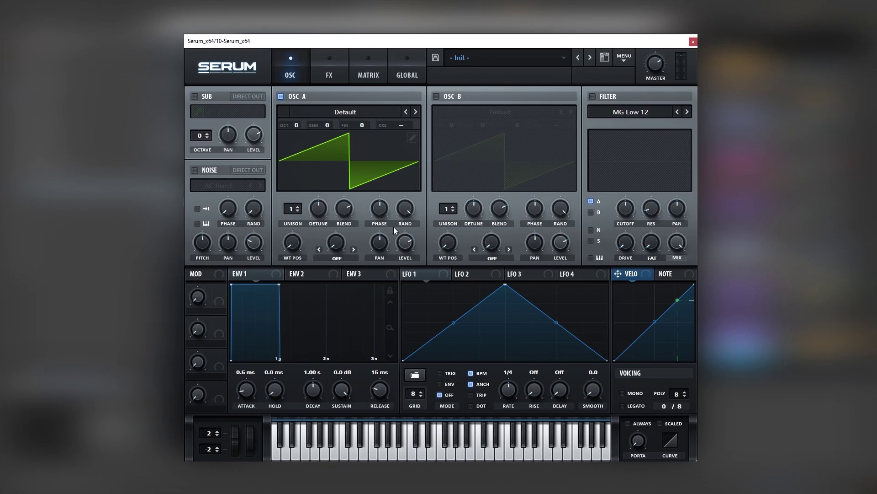
pyautogui.click(195, 96)
pyautogui.click(315, 112)
pyautogui.moveTo(322, 145)
pyautogui.click(384, 186)
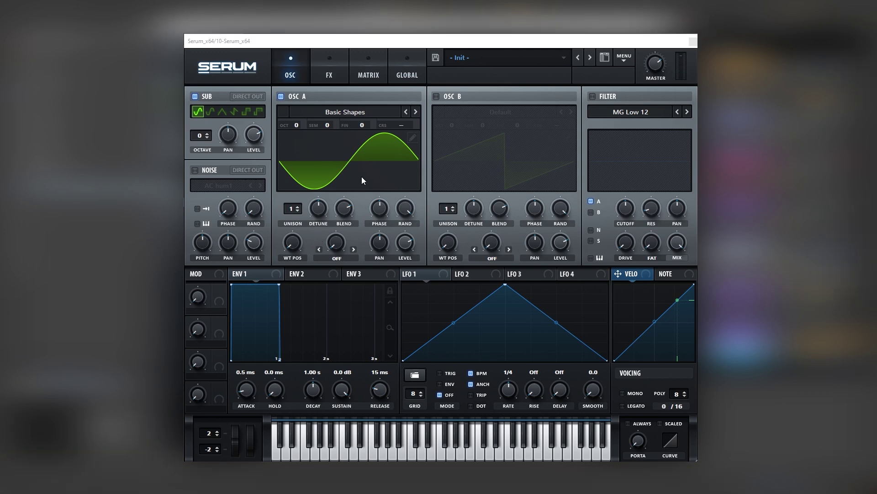
pyautogui.moveTo(289, 126); pyautogui.dragTo(301, 85)
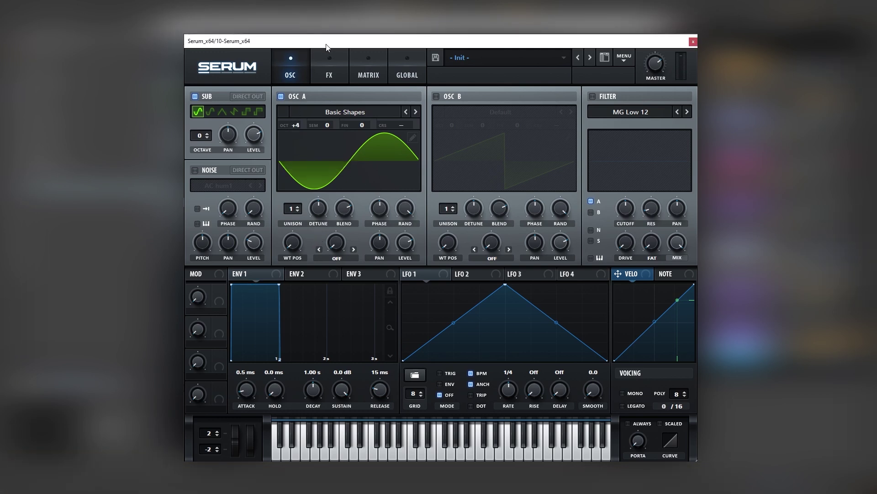
pyautogui.moveTo(315, 122); pyautogui.dragTo(319, 95)
# - Turn on Serum's Tube distortion effect and raise its drive strongly
pyautogui.click(323, 76)
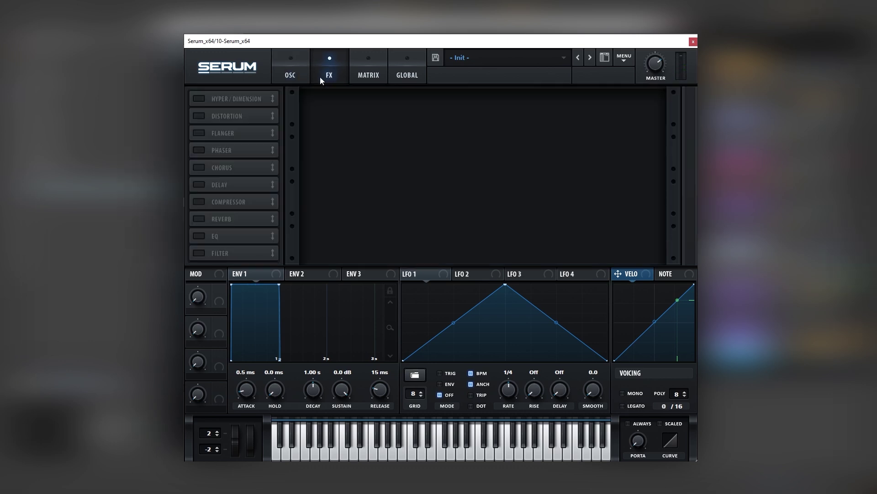
pyautogui.click(200, 116)
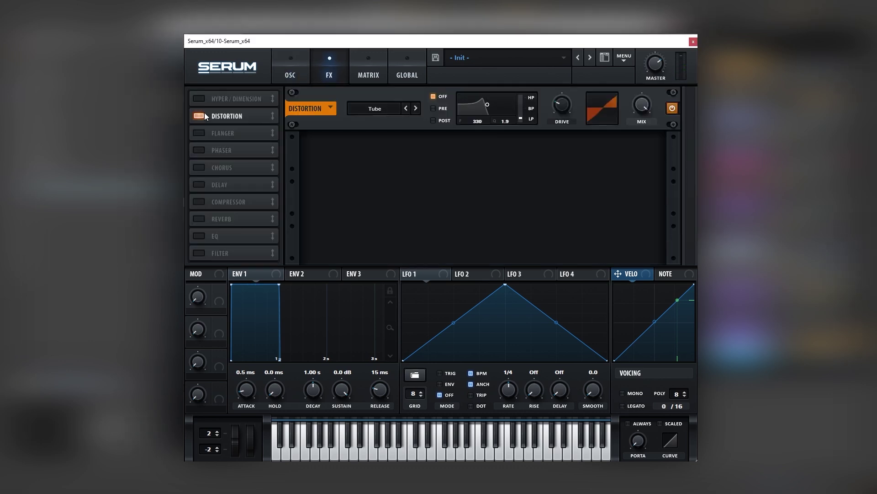
pyautogui.moveTo(553, 103); pyautogui.dragTo(581, 54)
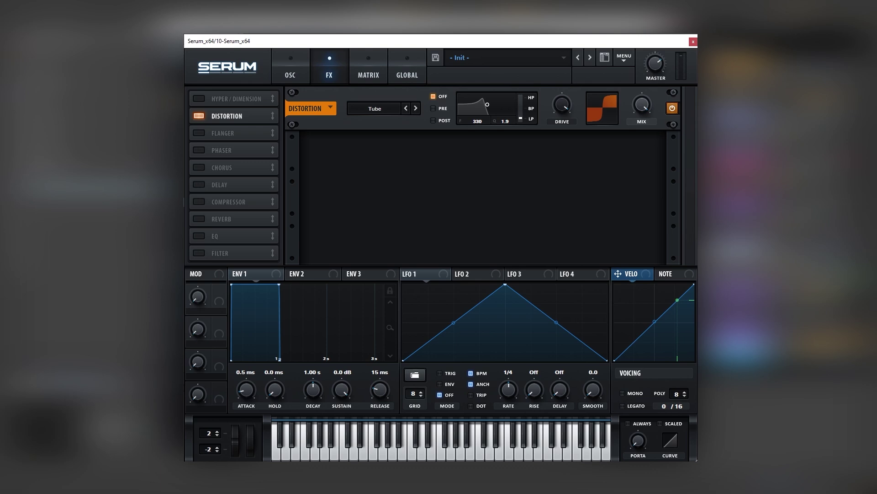
# - Set oscillator A's semitone offset to +5 and assign LFO 1 to modulate its level
pyautogui.click(290, 73)
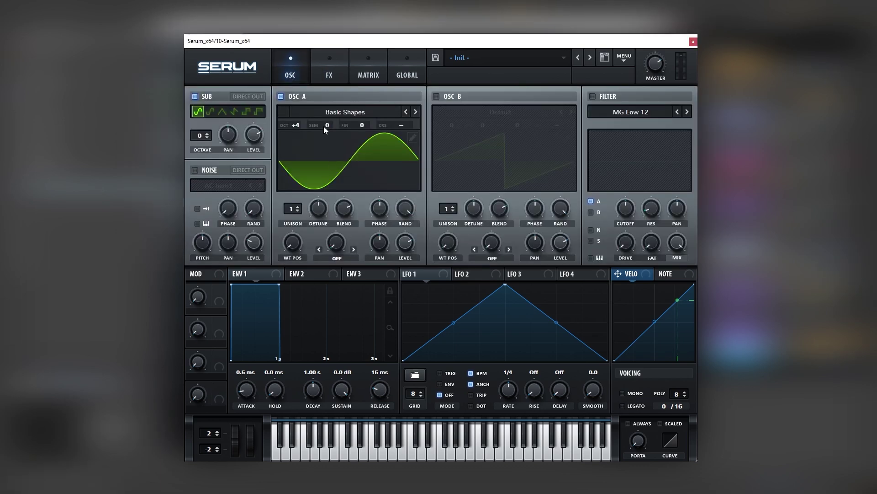
pyautogui.moveTo(323, 126); pyautogui.dragTo(327, 100)
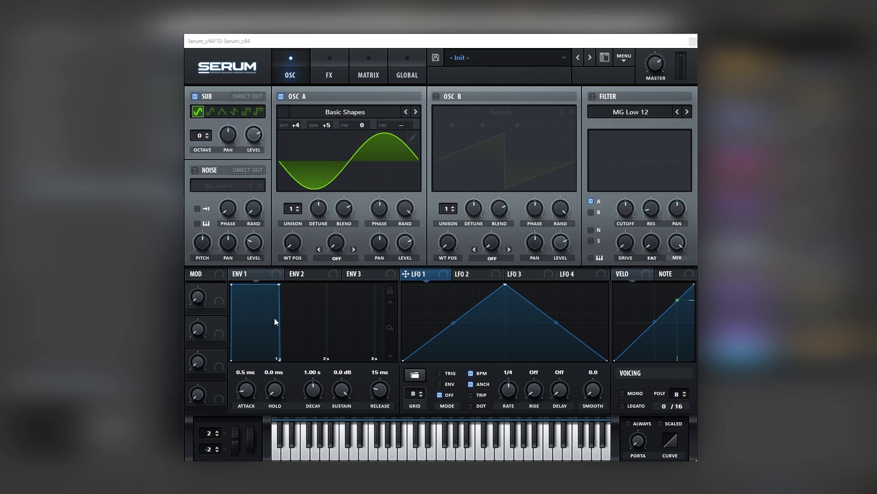
pyautogui.moveTo(415, 276); pyautogui.dragTo(404, 246)
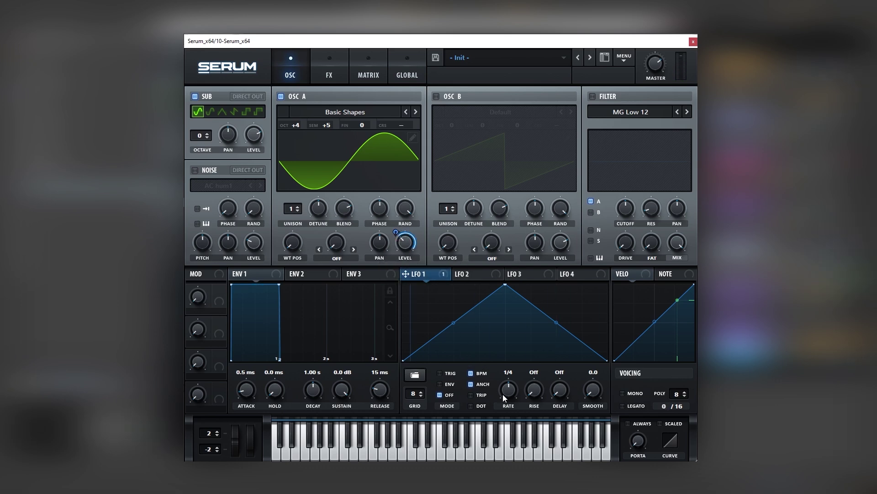
# - Set LFO 1's rate to 1/16 triplet, move its peak close to the start, and bend both slopes into a curved pluck shape
pyautogui.moveTo(505, 394)
pyautogui.mouseDown()
pyautogui.moveTo(512, 382)
pyautogui.moveTo(511, 391)
pyautogui.mouseUp()
pyautogui.moveTo(505, 284); pyautogui.dragTo(434, 285)
pyautogui.moveTo(520, 327); pyautogui.dragTo(521, 334)
pyautogui.moveTo(418, 324); pyautogui.dragTo(418, 338)
pyautogui.moveTo(521, 333); pyautogui.dragTo(525, 327)
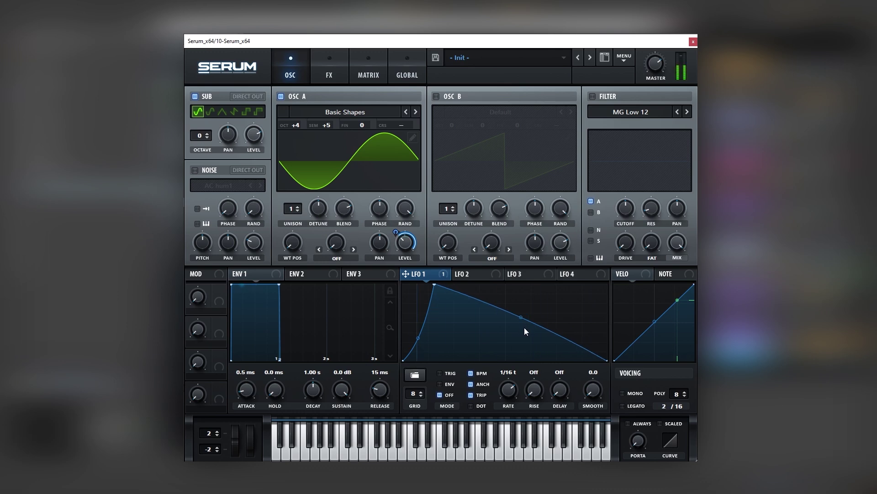